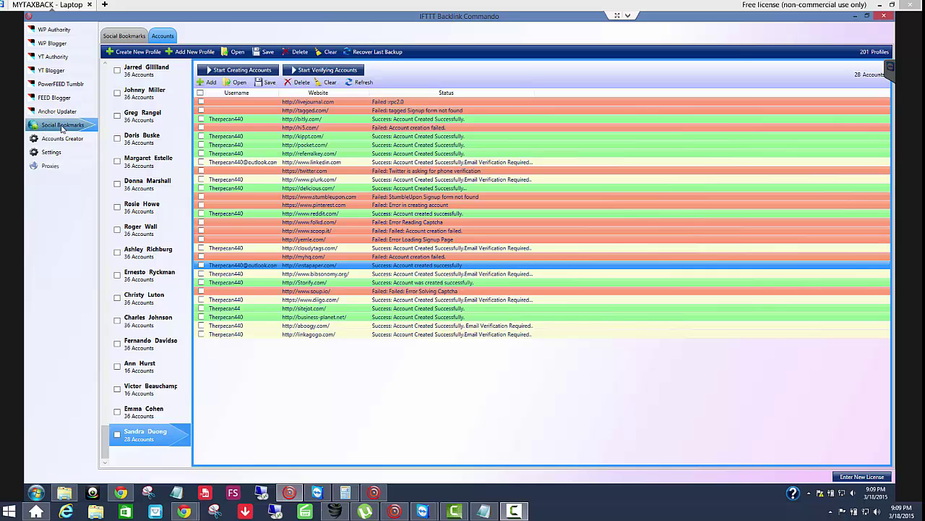
Select the sixth-from-last profile in the social bookmarks accounts list, verify its accounts, and dismiss the completion message.
click(61, 128)
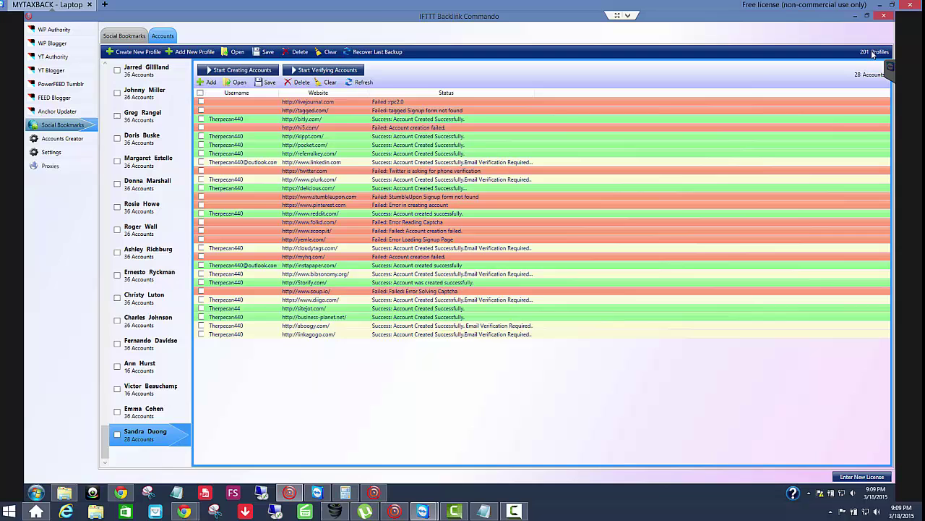
click(141, 323)
click(303, 179)
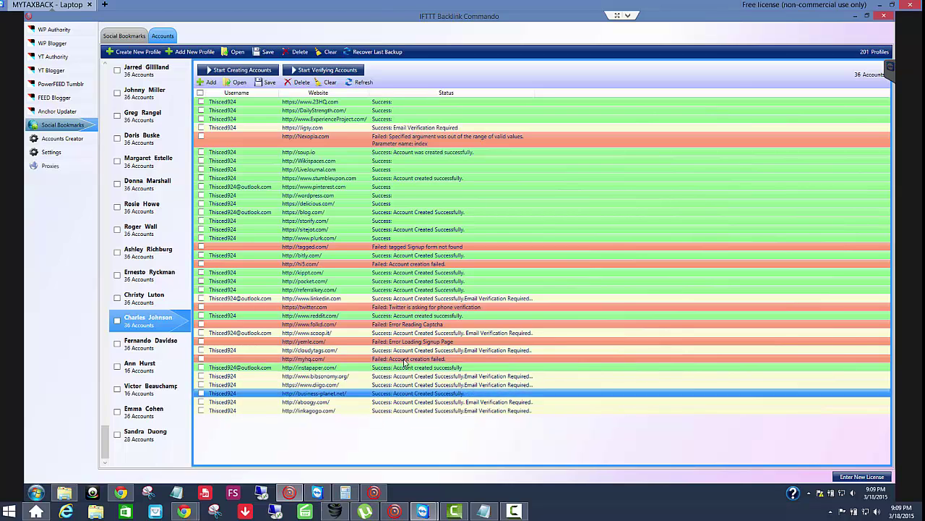
click(324, 69)
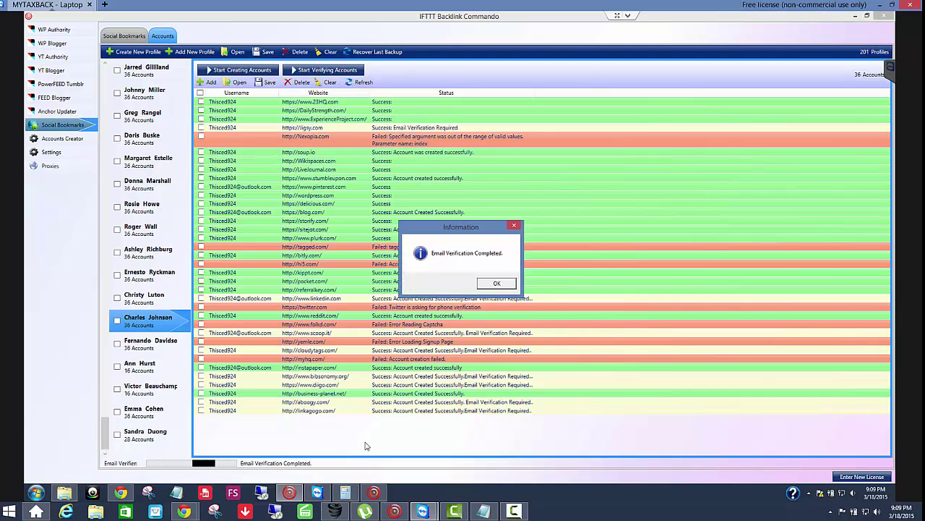
click(506, 283)
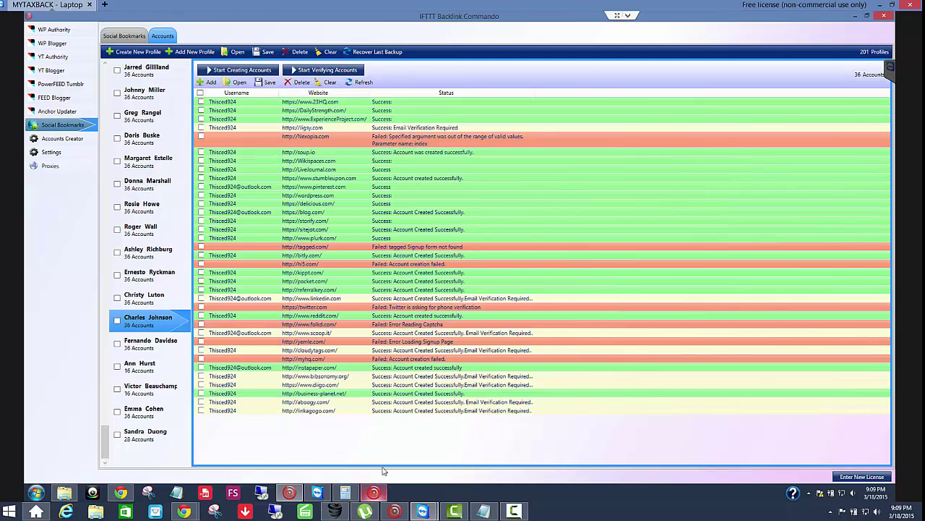
Run account verification again for the same social bookmarks profile and close the message.
mouse_move(164, 323)
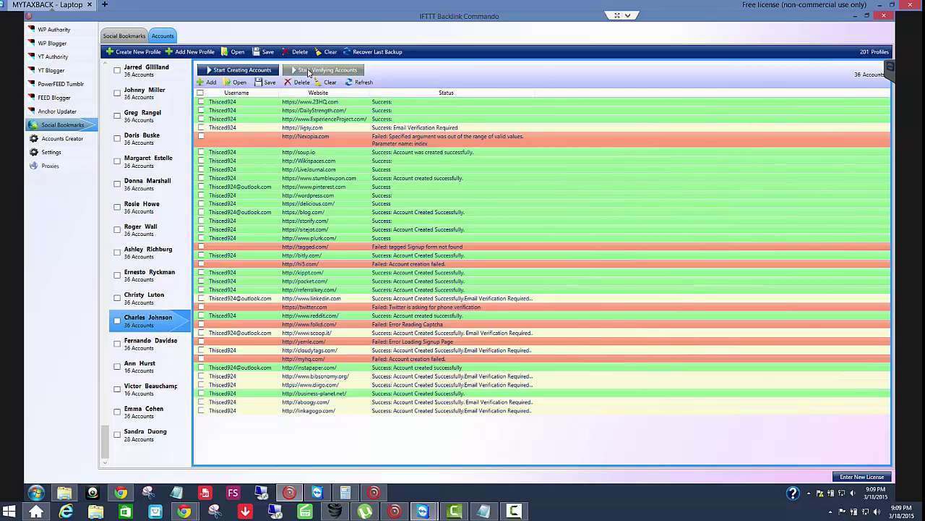
click(309, 72)
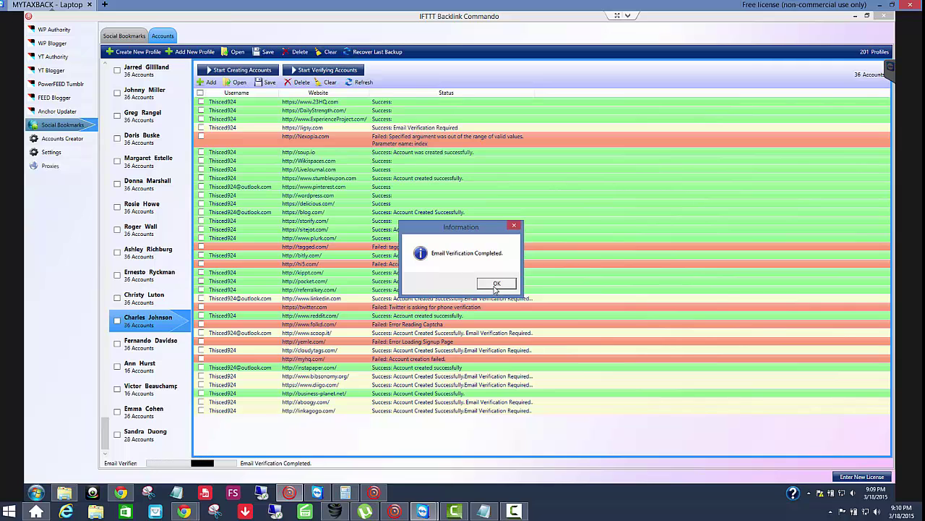
click(496, 285)
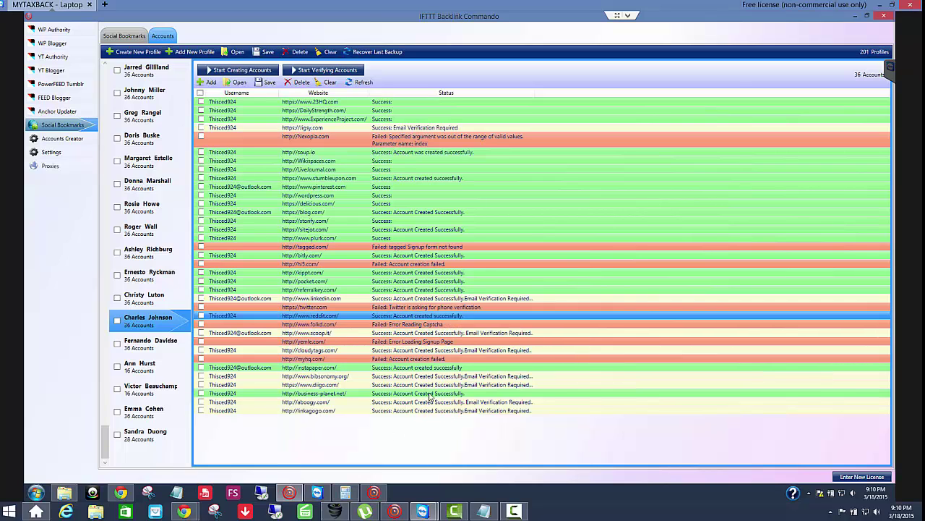
Check the account statuses of the profile directly above and return to the verified profile.
click(134, 297)
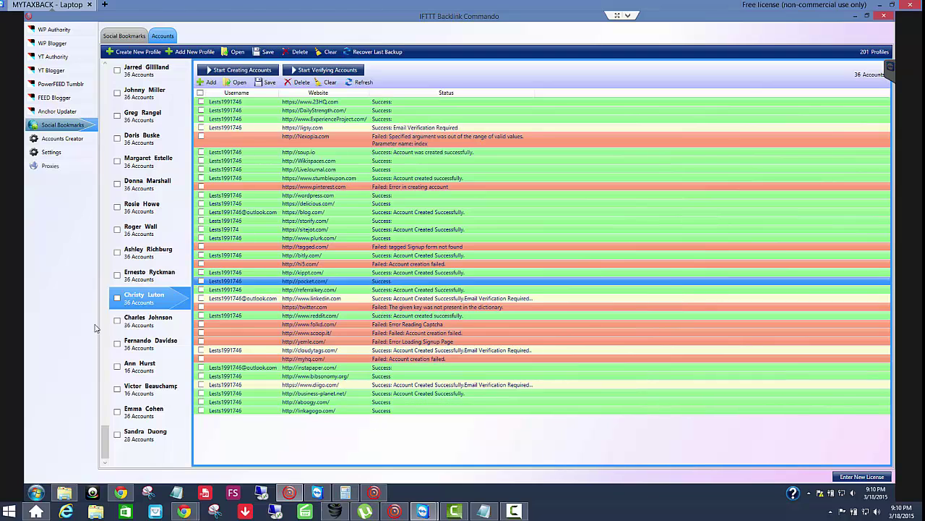
click(145, 321)
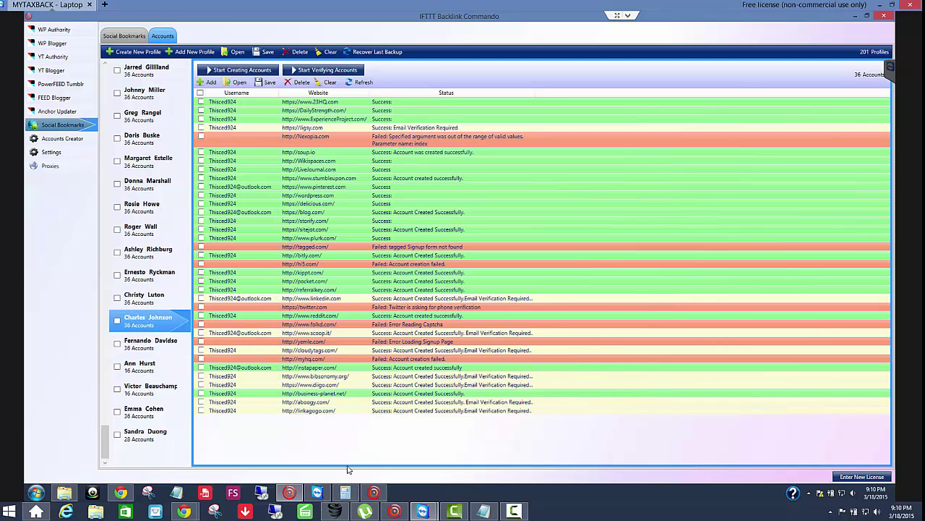
Switch to Social Account Commando and run account creation twice for the selected profile, dismissing the message after each run.
click(375, 495)
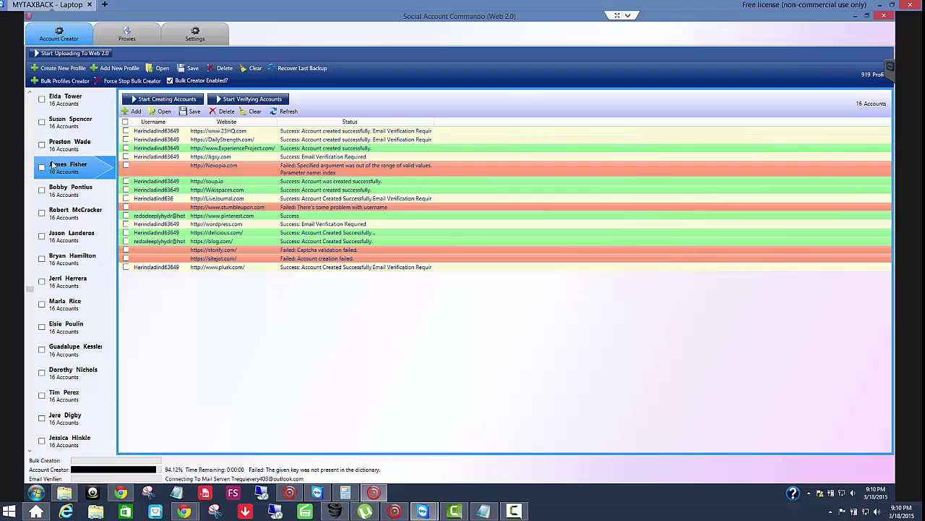
mouse_move(242, 274)
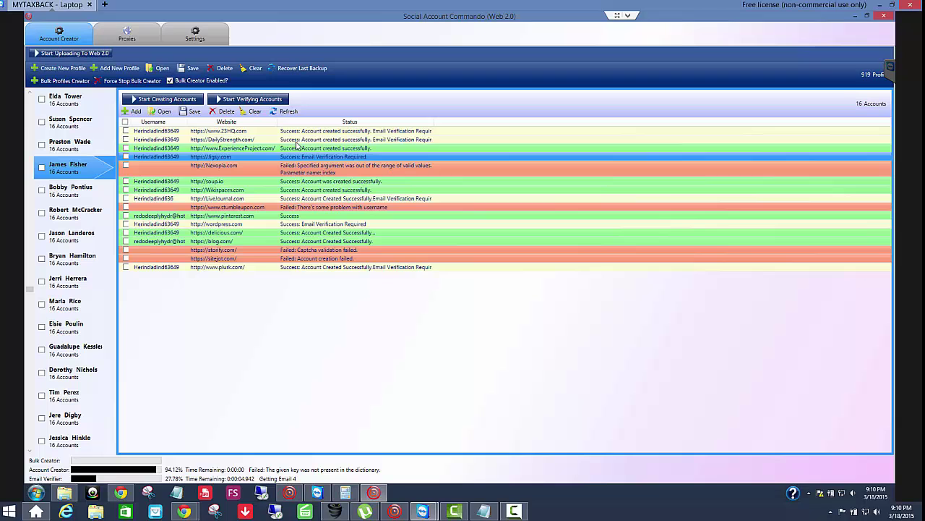
mouse_move(296, 144)
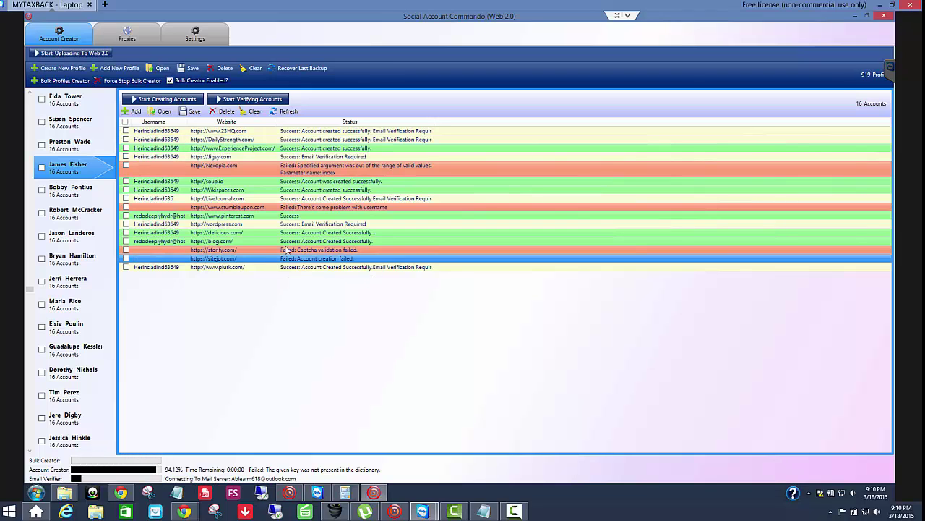
click(154, 99)
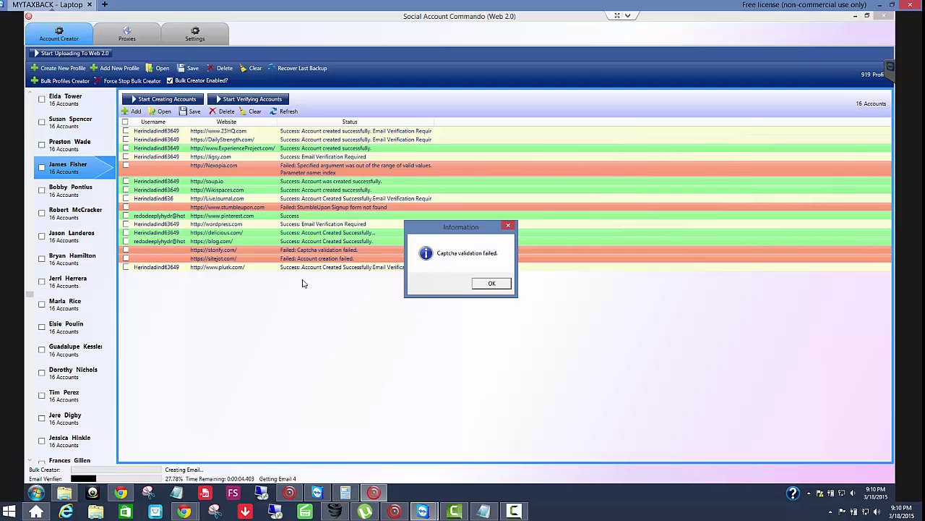
click(491, 283)
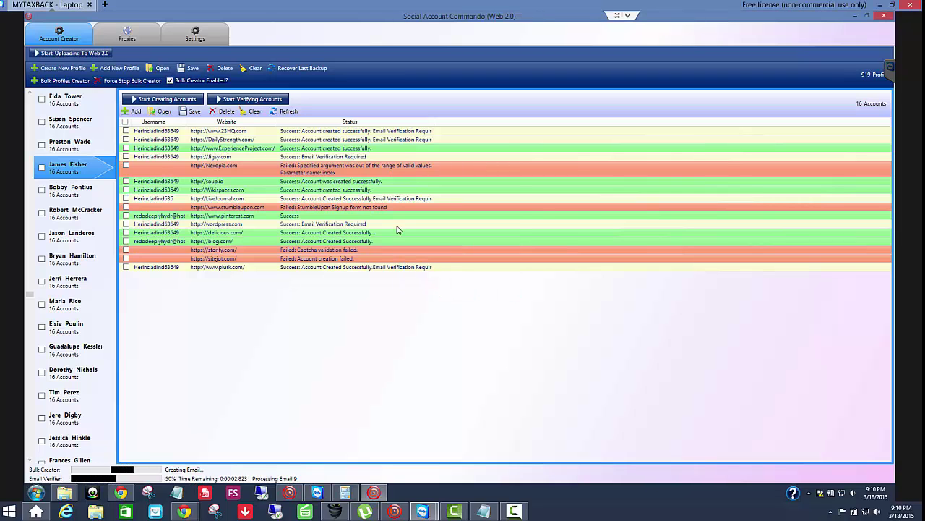
click(159, 99)
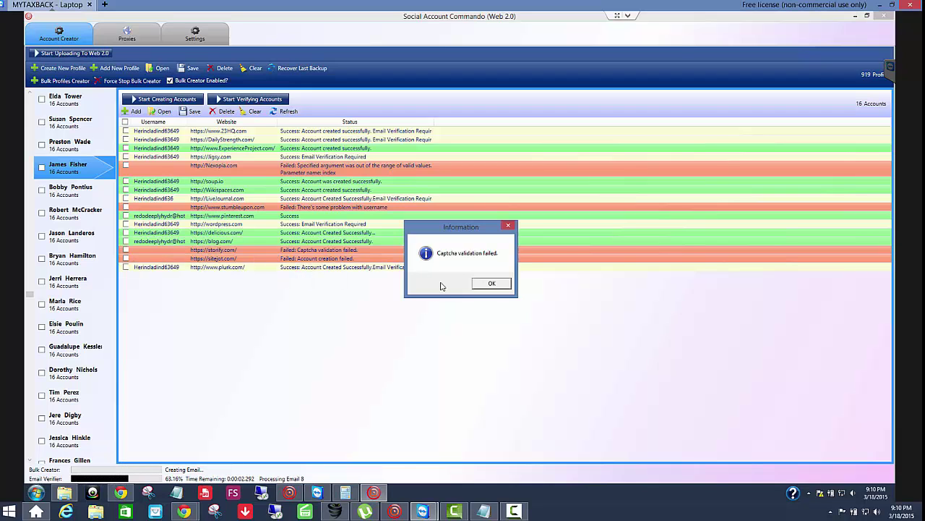
click(490, 284)
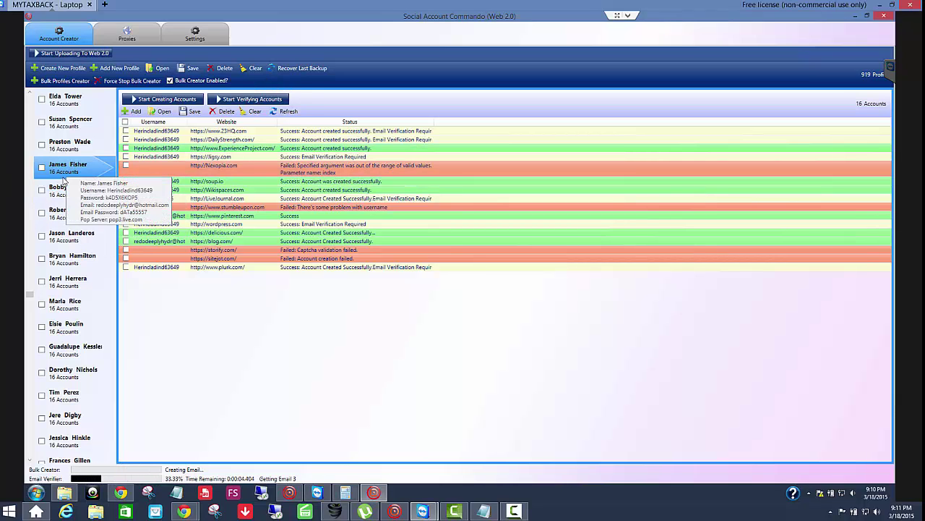
Select the profile directly below, run account creation for it, and dismiss the resulting message.
click(71, 189)
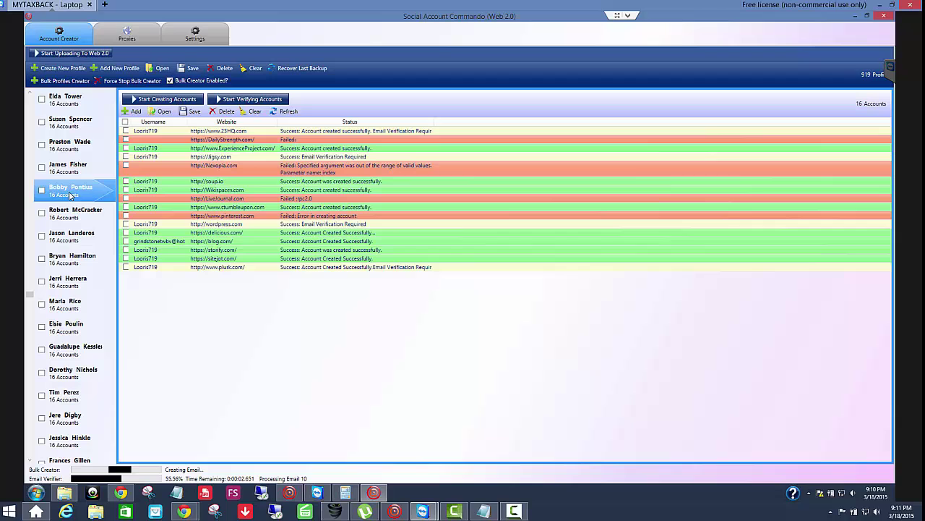
click(172, 101)
mouse_move(81, 194)
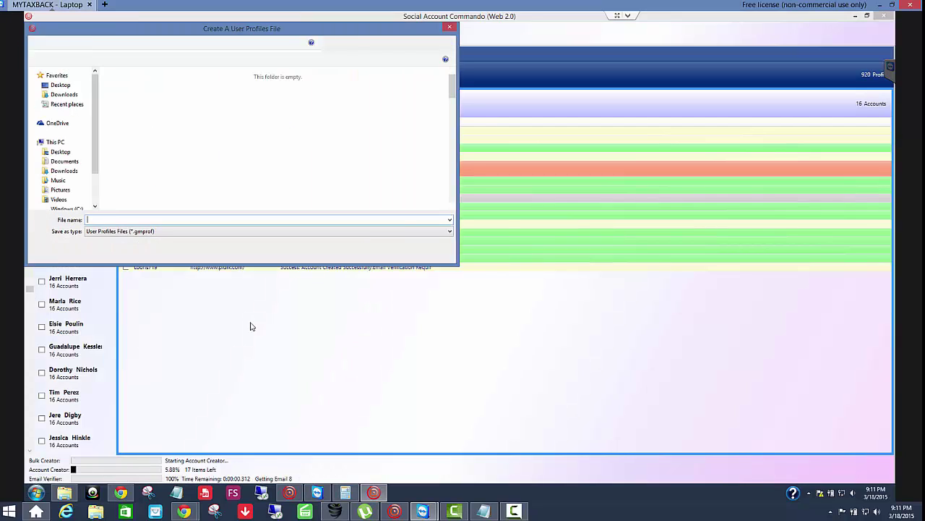
click(485, 283)
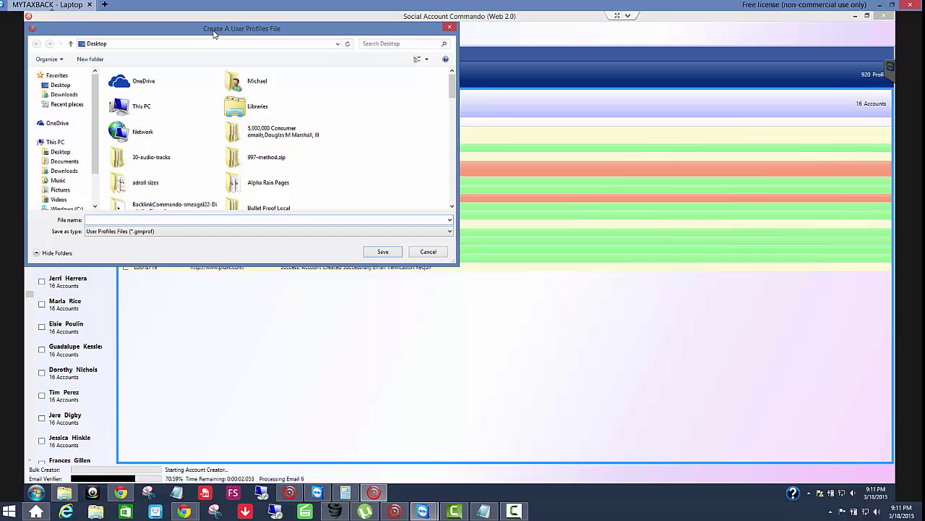
drag(207, 33, 300, 117)
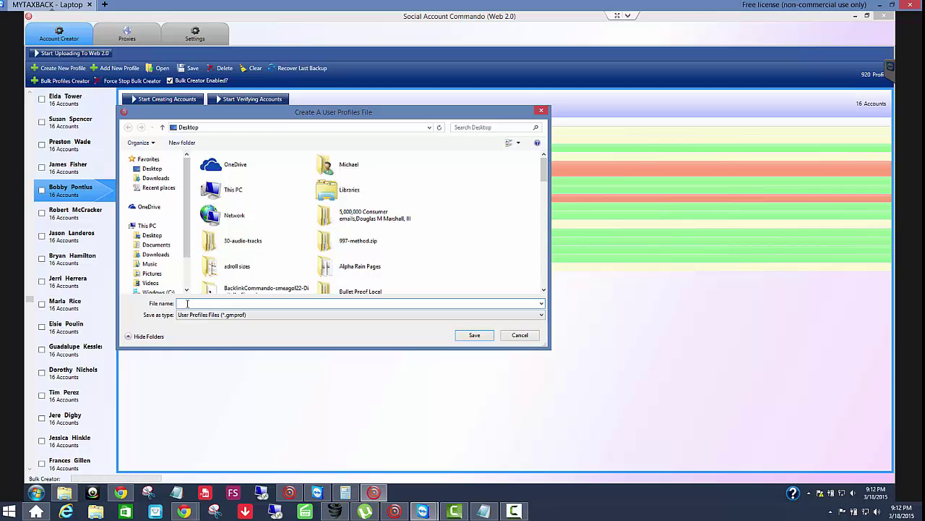
text(windows)
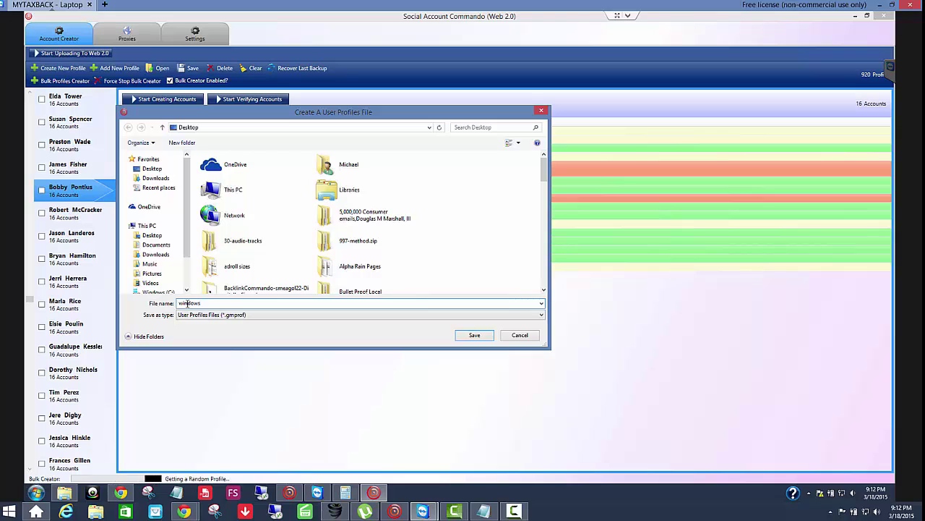
key(BackSpace)
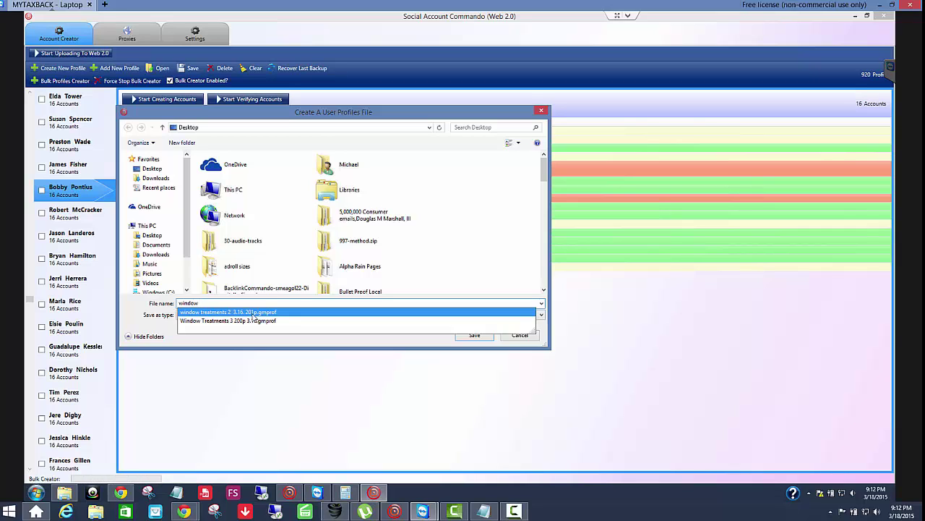
click(520, 337)
click(520, 337)
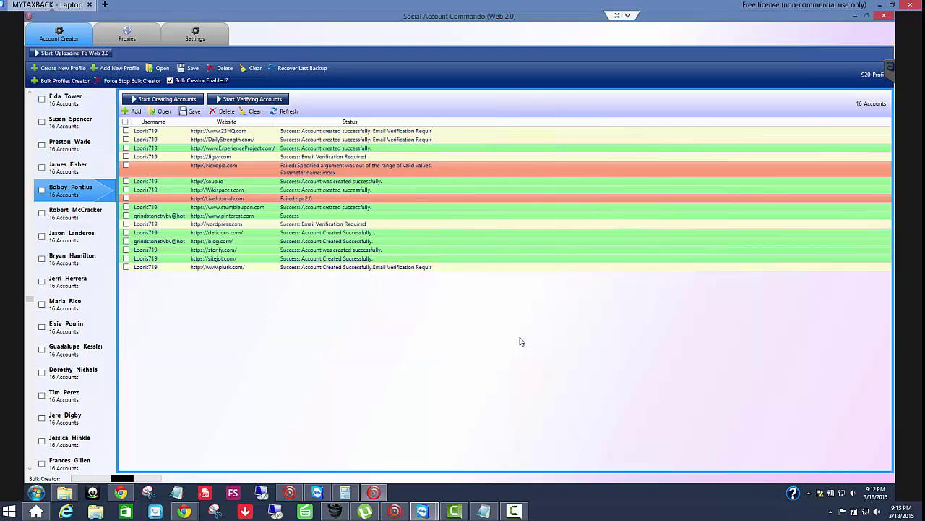
Switch to IFTTT Backlink Commando, look at the file chooser for opening a user profiles file, and cancel it.
click(288, 492)
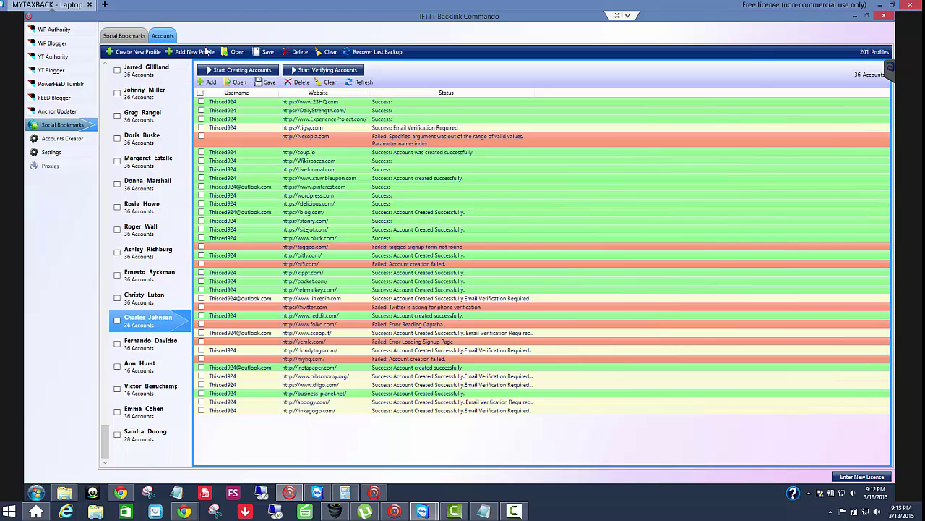
click(234, 51)
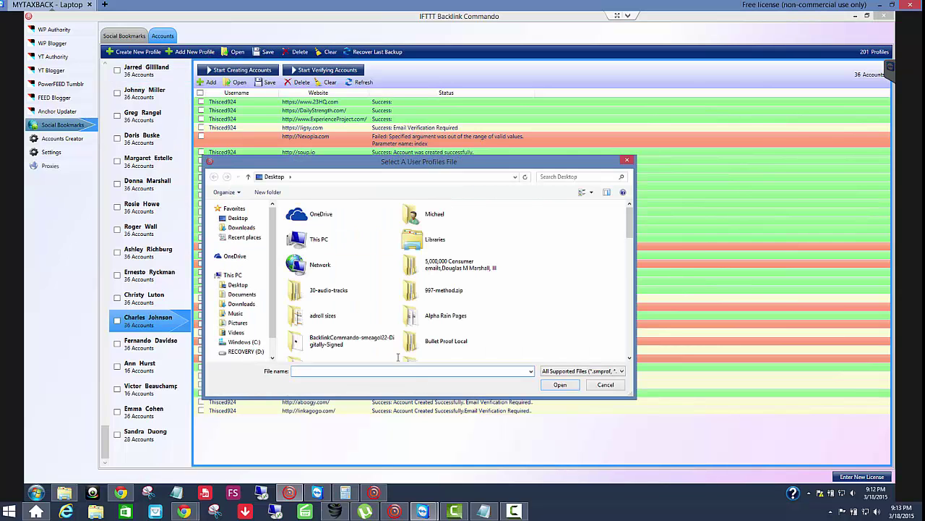
click(606, 386)
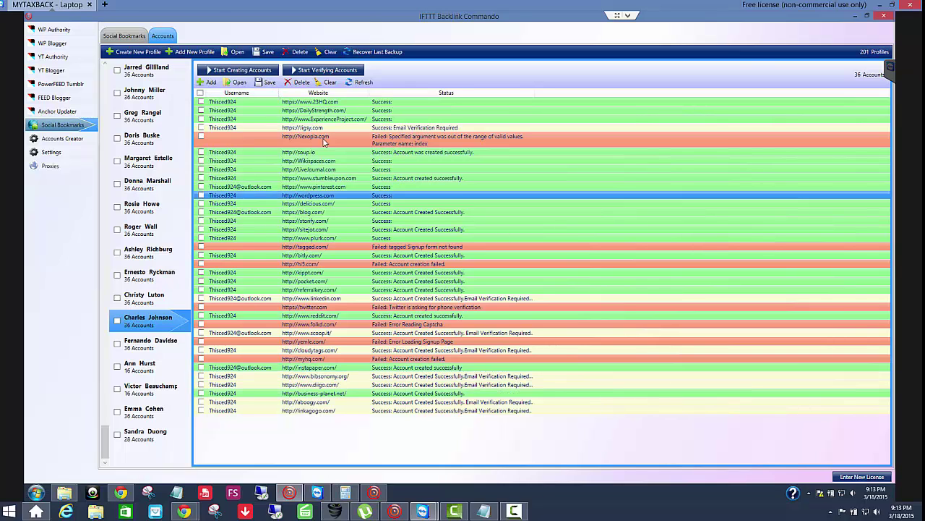
Select the fourth-from-last social bookmarks profile and refresh its account list to add the missing sites.
click(61, 126)
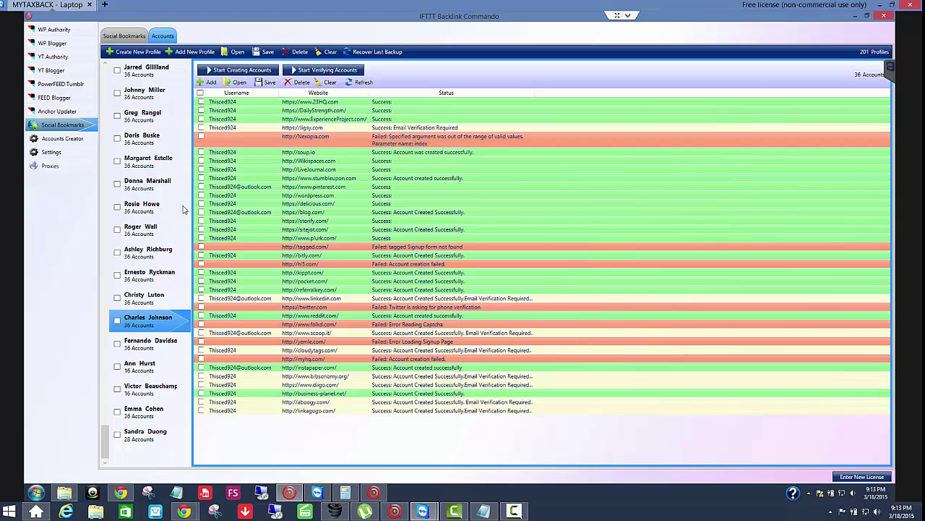
click(148, 370)
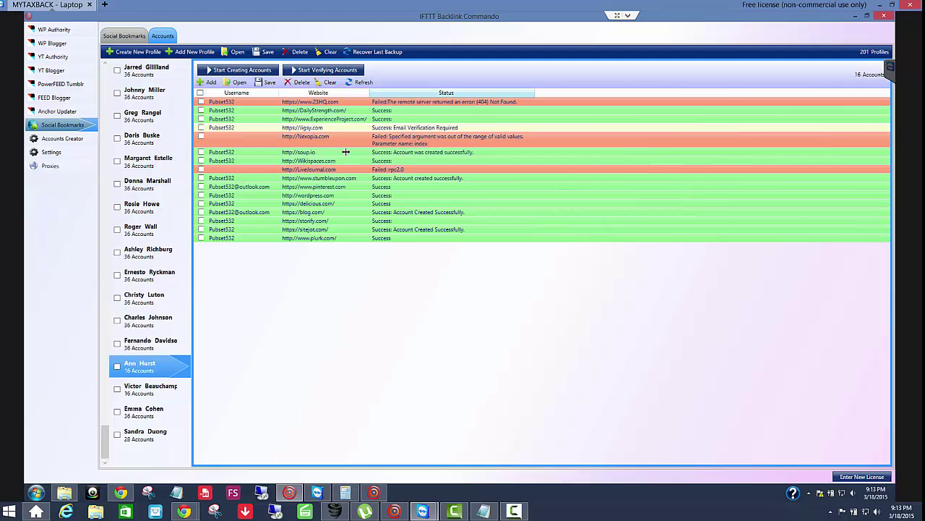
click(356, 86)
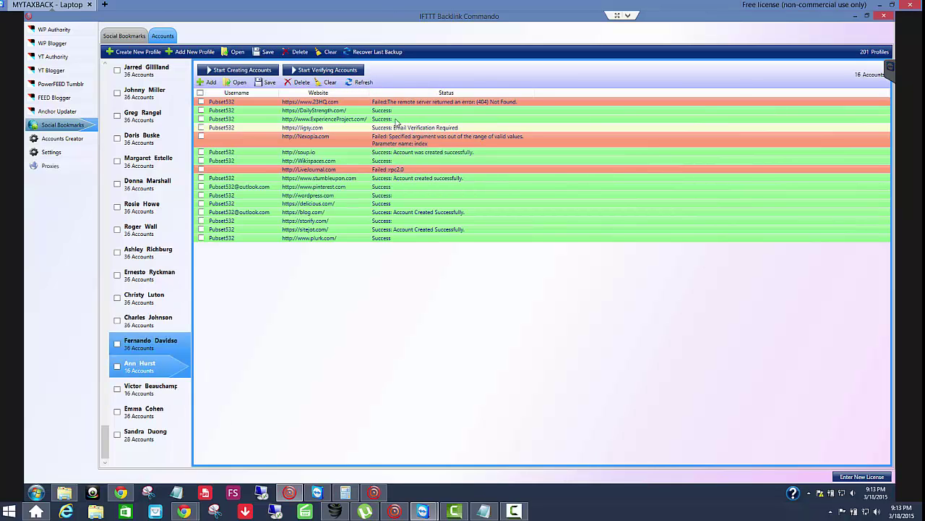
click(357, 84)
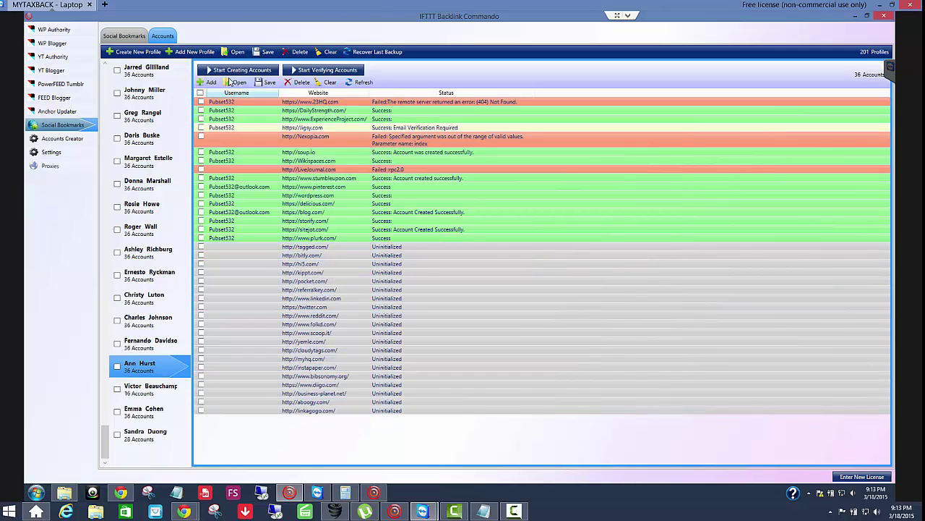
Run account creation for the refreshed profile, dismiss the message, and run creation again for the remaining sites.
click(236, 70)
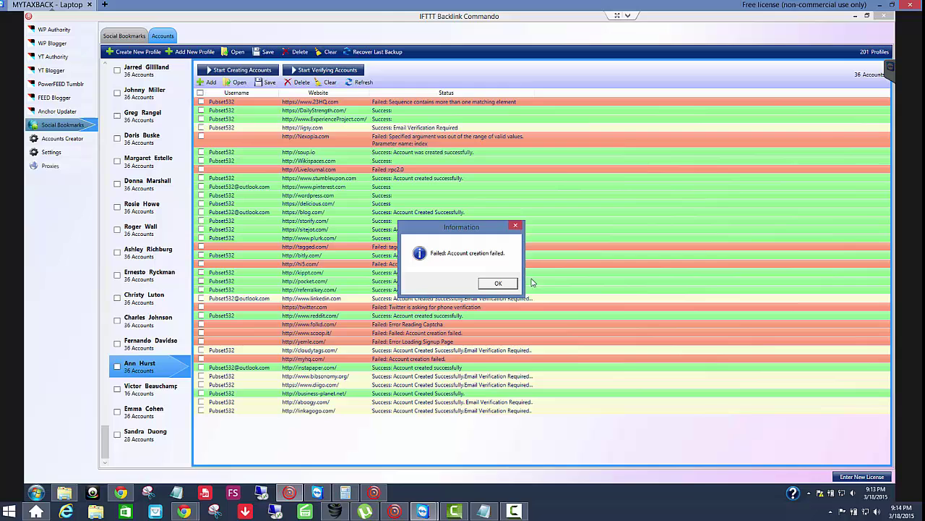
click(502, 284)
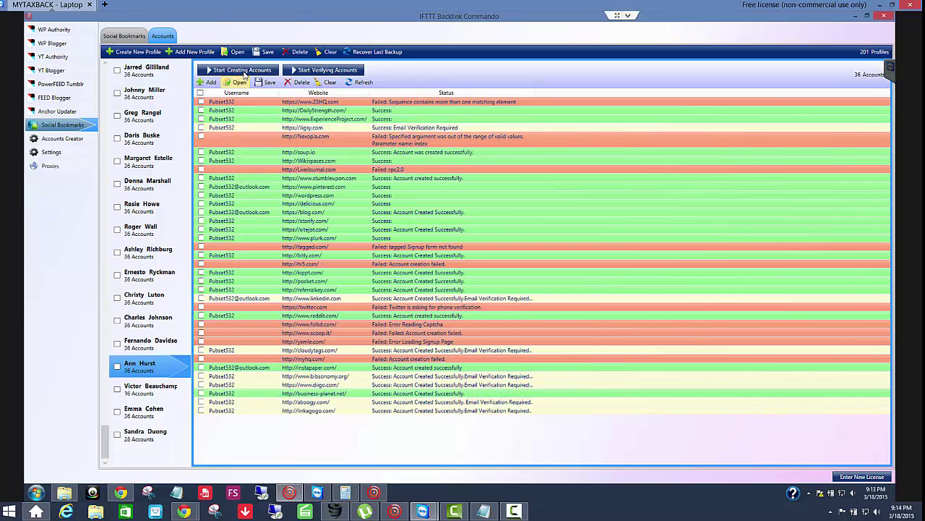
click(244, 71)
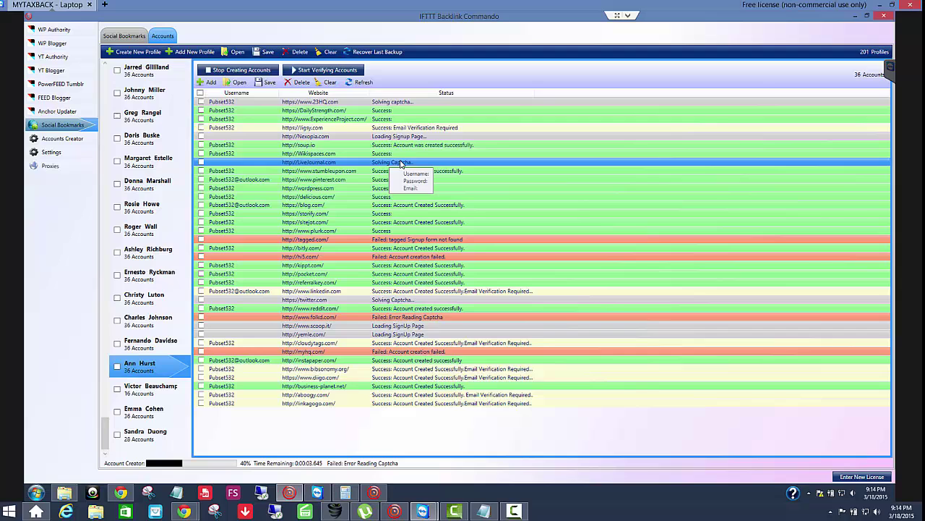
mouse_move(374, 492)
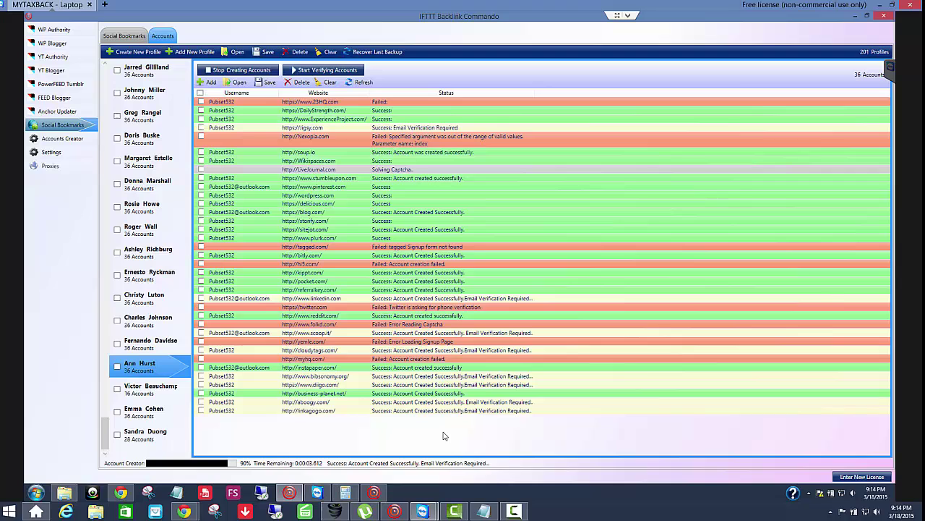
click(405, 334)
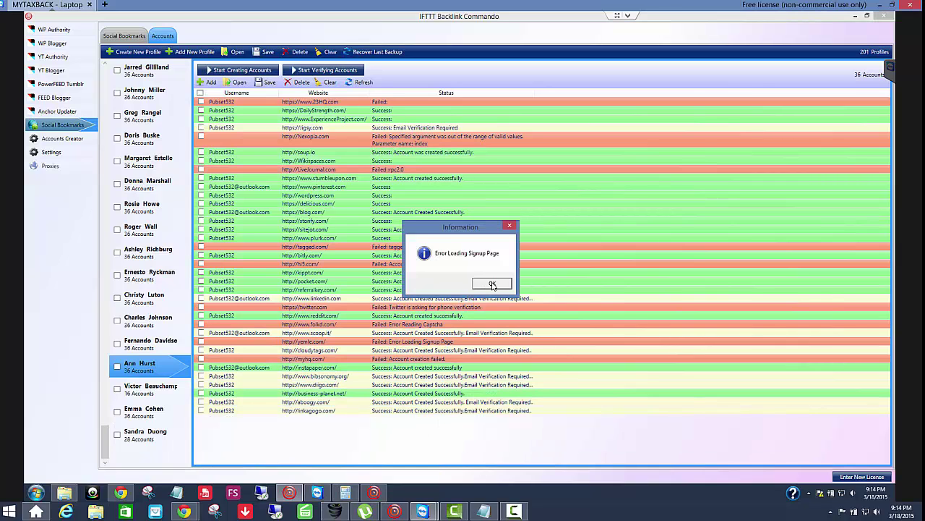
Dismiss the signup error message, run email verification for the selected profile's accounts, and close the resulting message.
click(493, 284)
click(332, 71)
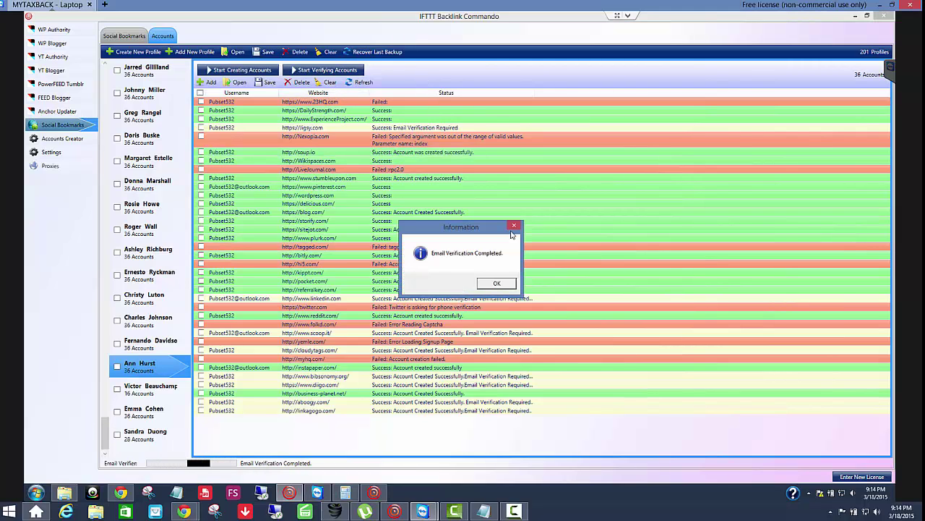
click(498, 284)
drag(499, 289, 349, 108)
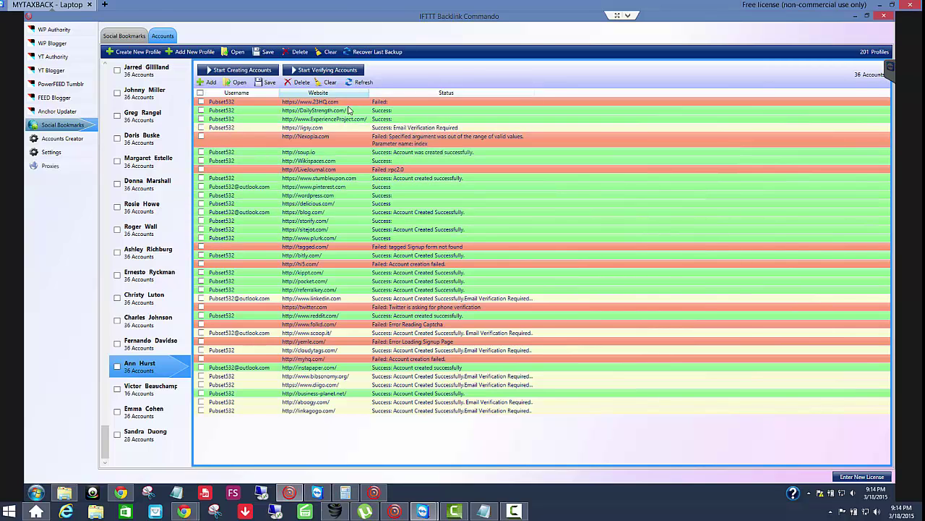
Start a new profile with randomized personal details and use Hotmail as its default email server.
click(131, 53)
click(529, 233)
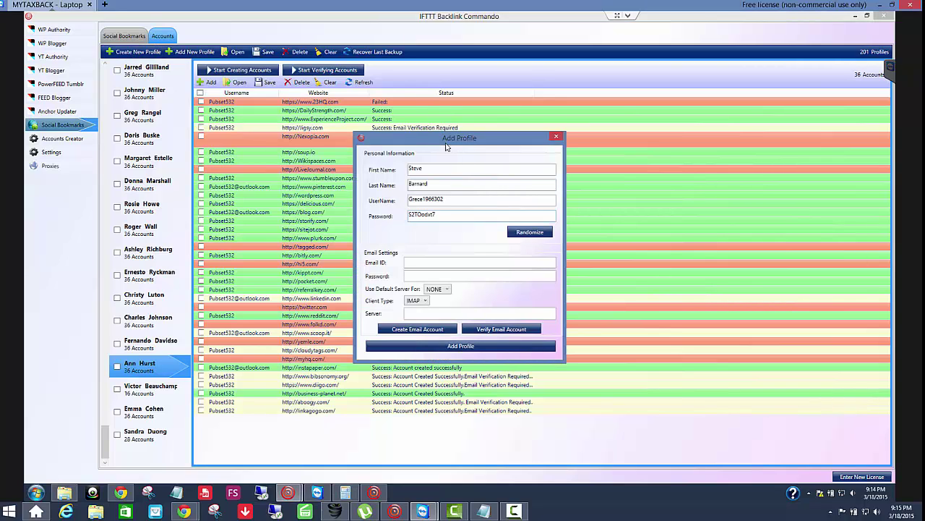
click(443, 289)
click(439, 319)
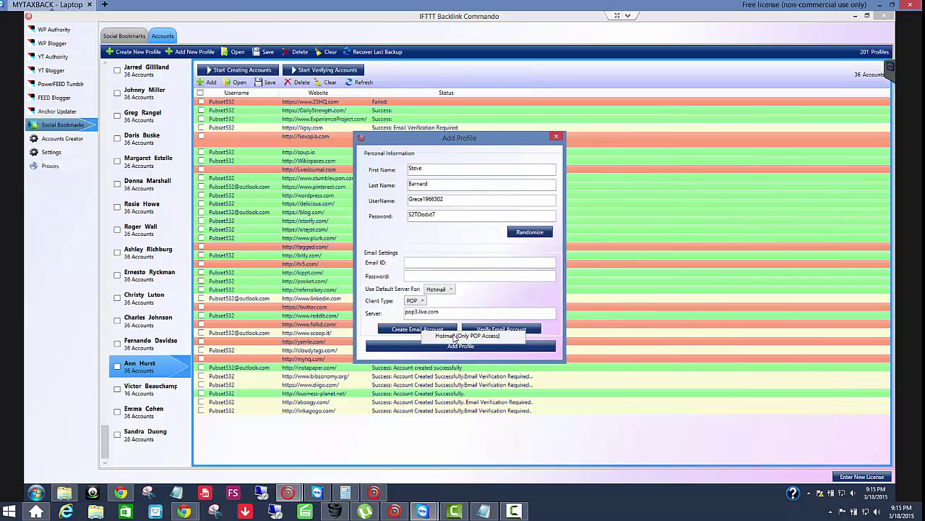
Create a Hotmail email account with POP access only for the new profile and verify that email account.
click(454, 333)
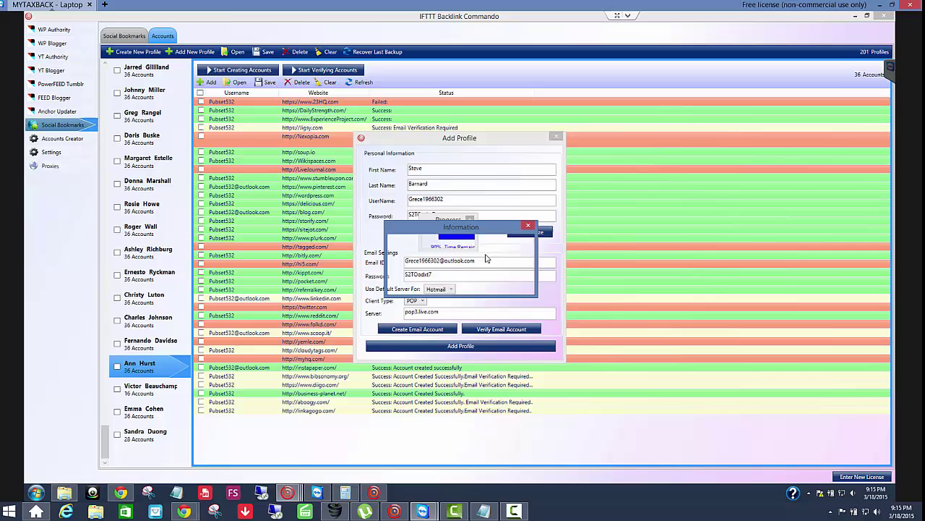
click(509, 284)
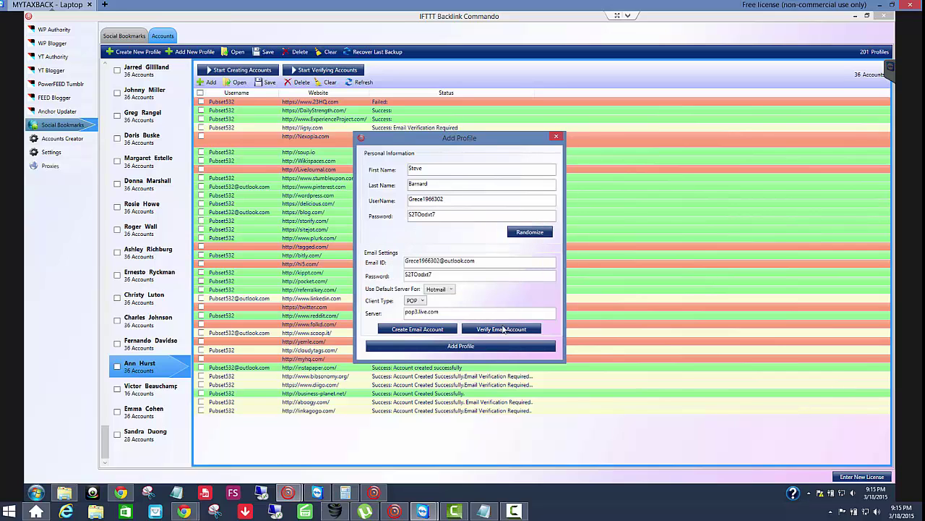
click(504, 329)
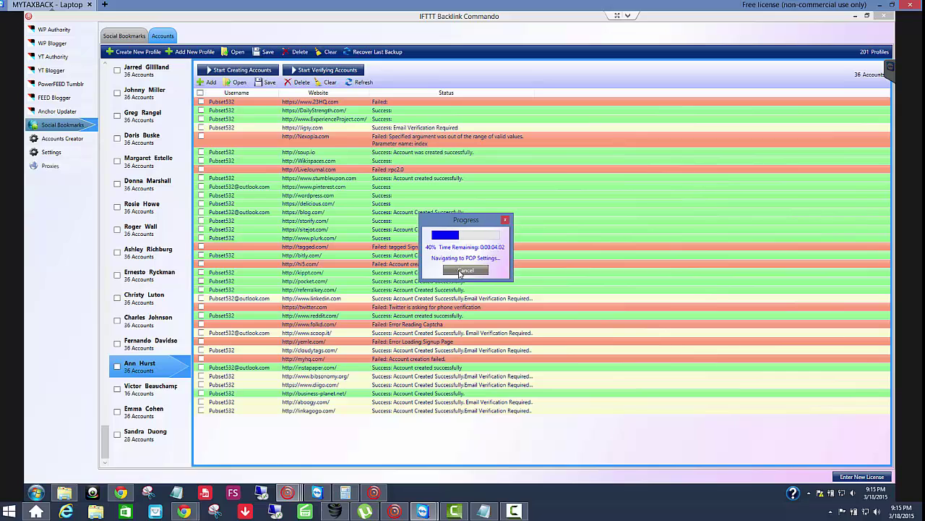
click(477, 283)
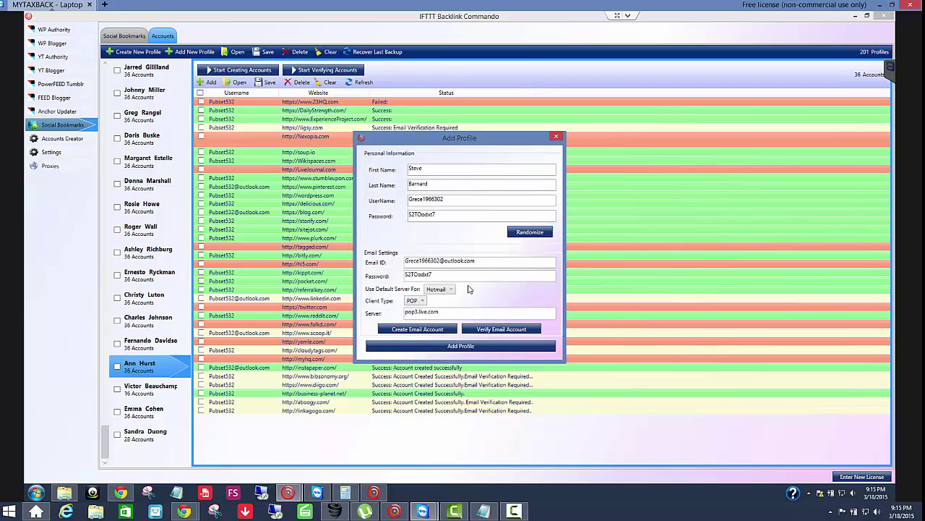
Add the new profile, dismiss the message, and select the profile at the end of the profile list.
click(474, 347)
click(506, 284)
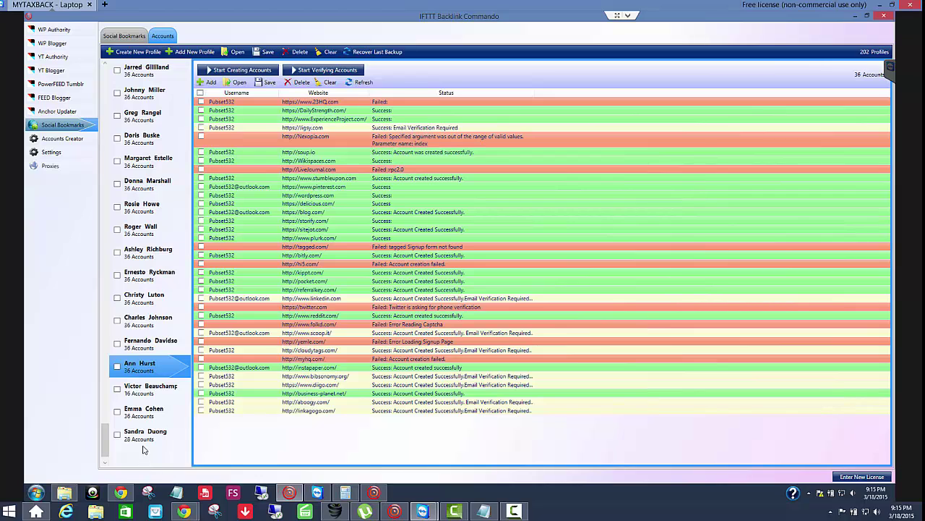
mouse_move(138, 434)
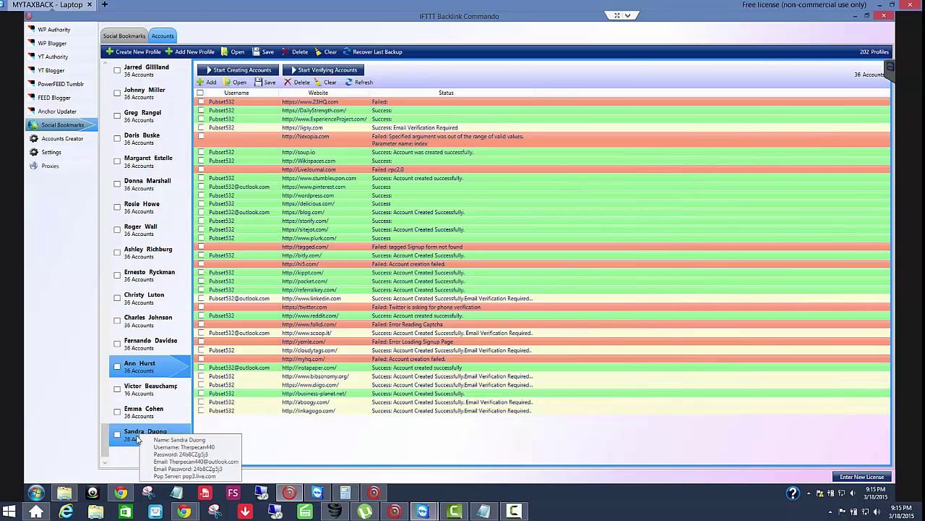
scroll(138, 439, down, 1)
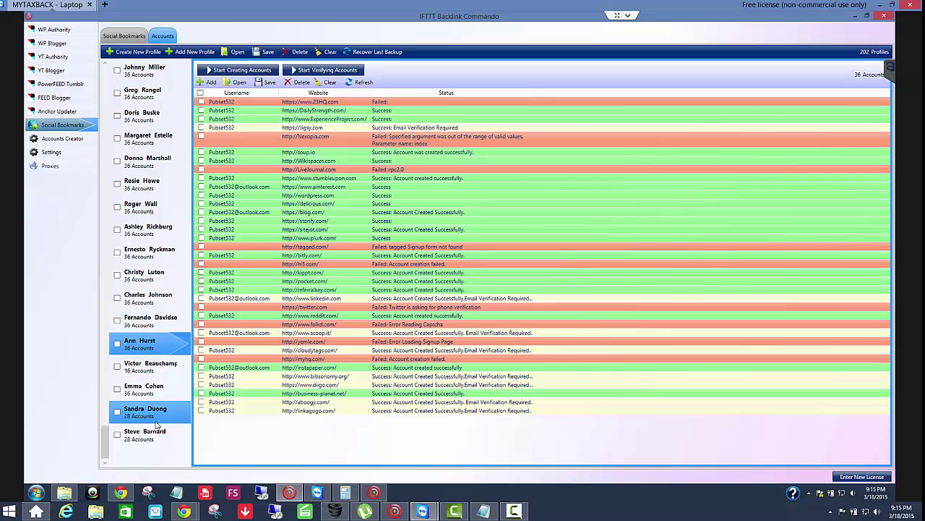
click(143, 434)
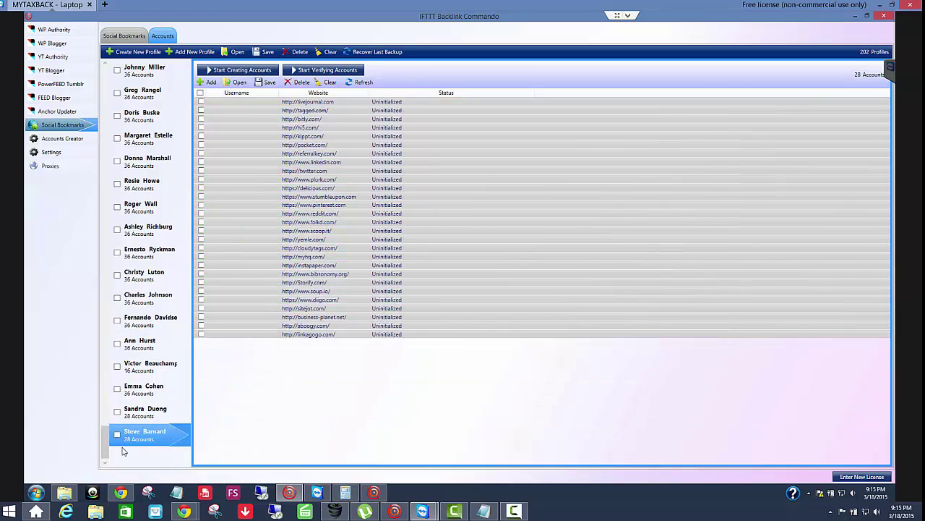
Switch to Social Account Commando to check its bulk account creation progress, and return to IFTTT Backlink Commando.
mouse_move(132, 440)
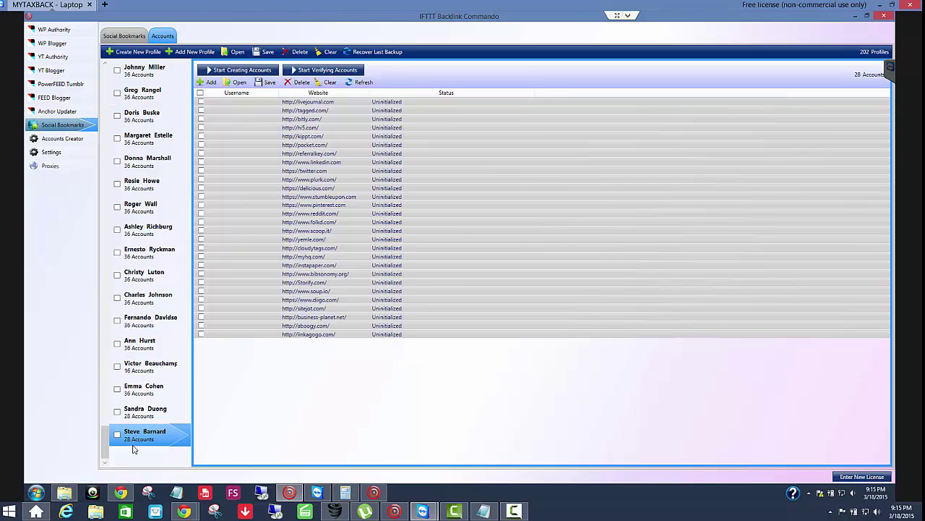
click(374, 494)
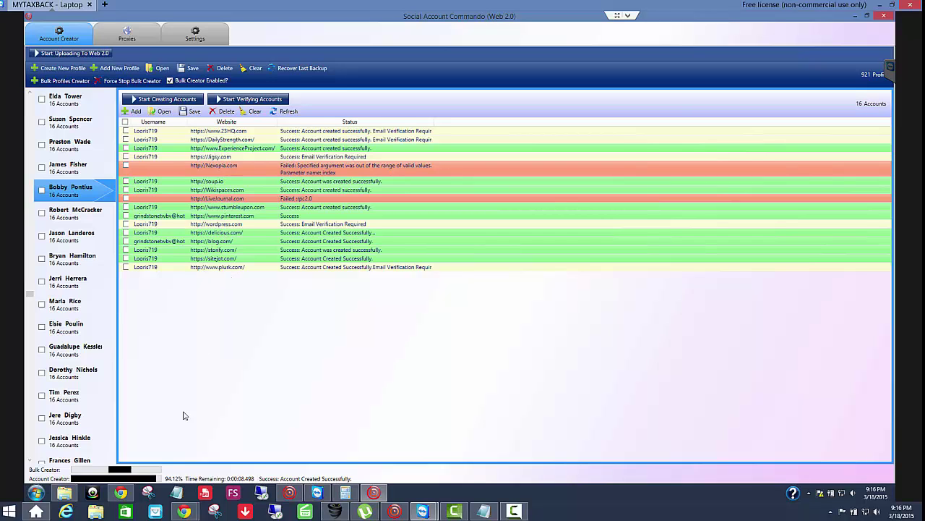
click(289, 492)
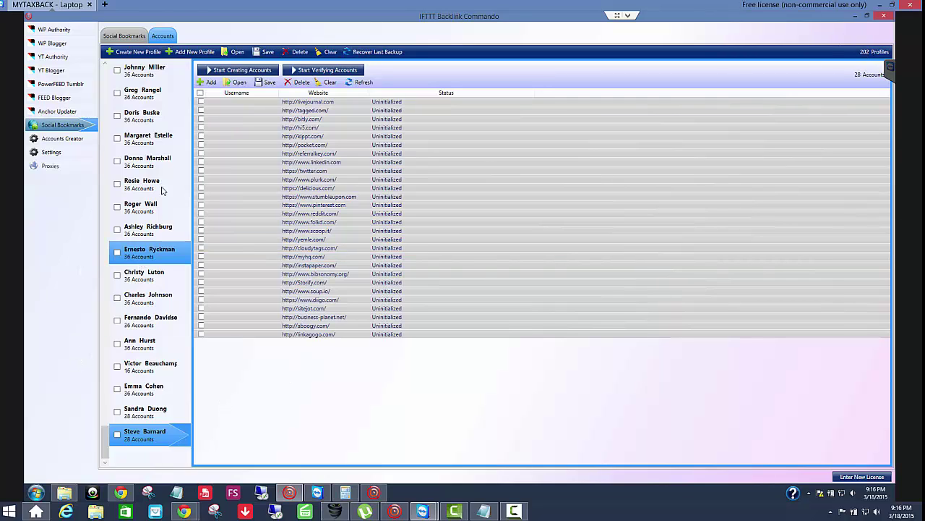
Examine the account results of the fourth-from-last profile and look through the whole profile list.
mouse_move(141, 413)
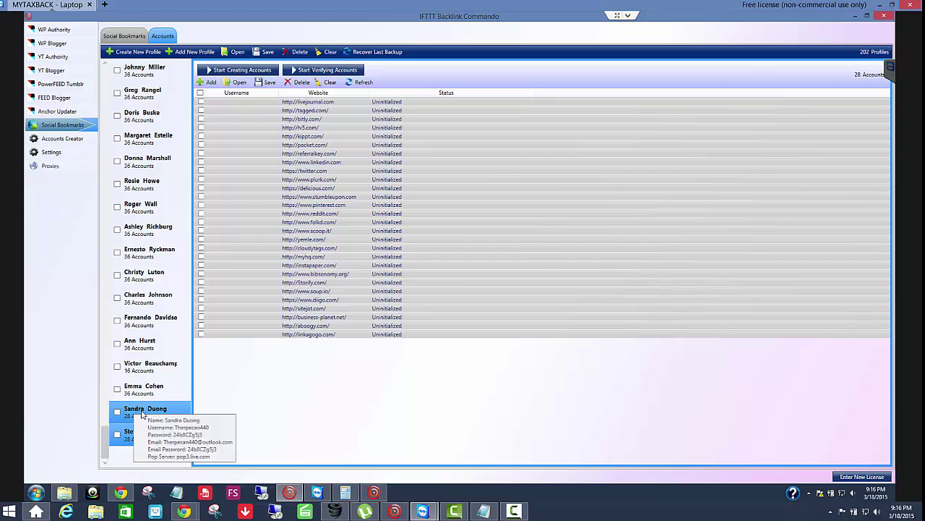
click(149, 367)
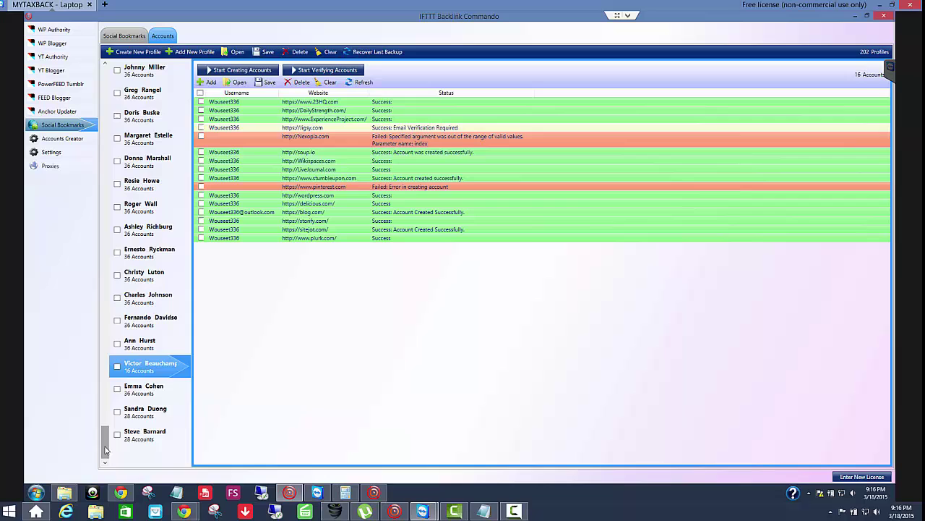
scroll(112, 268, up, 10)
scroll(112, 269, up, 10)
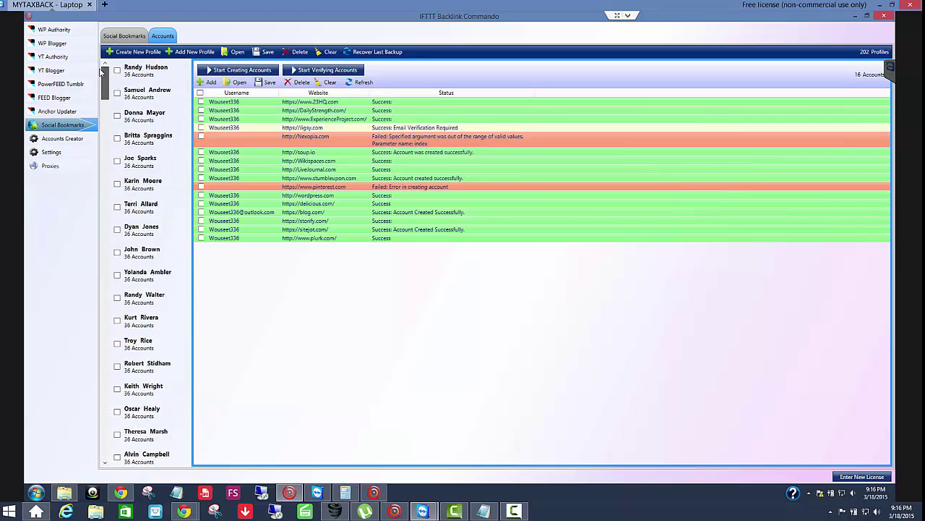
drag(102, 72, 105, 475)
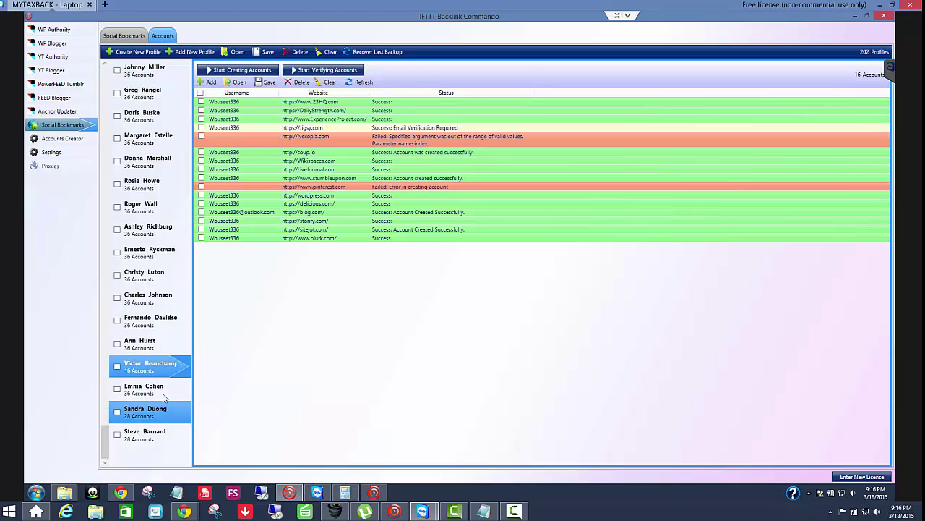
mouse_move(161, 378)
mouse_move(160, 411)
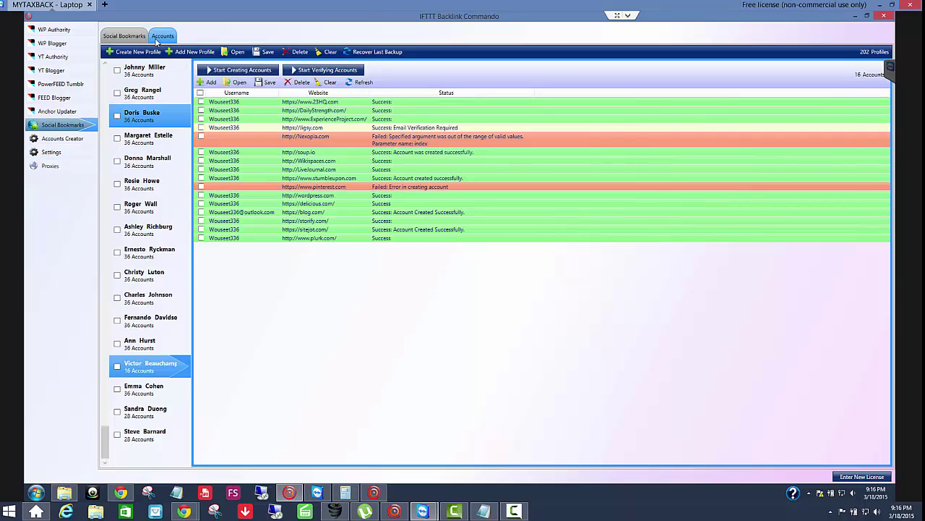
Open the social bookmarks posting form and replace the demo project's URL with goo.gl.
click(125, 36)
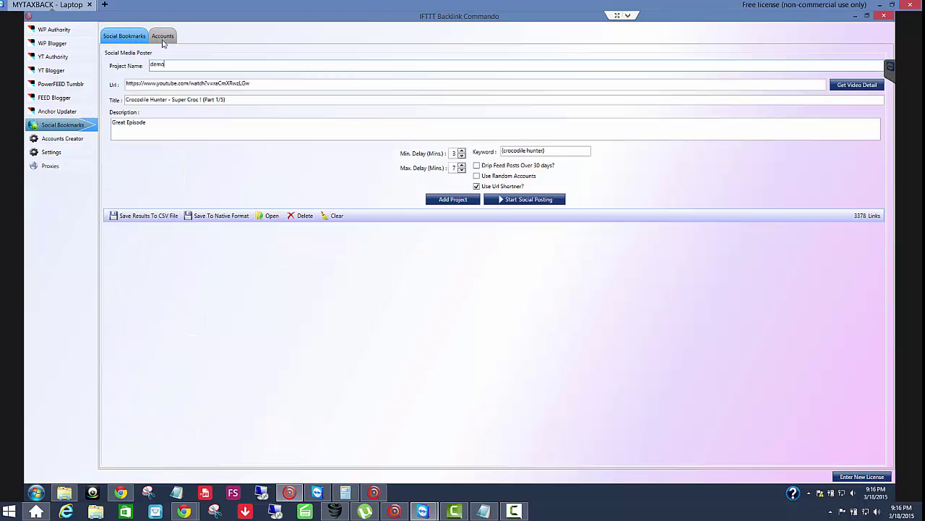
click(175, 70)
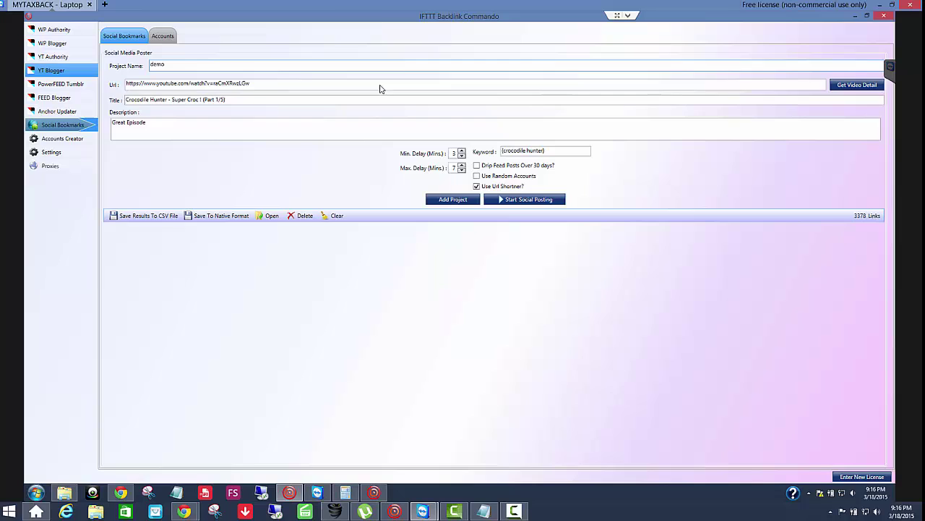
drag(272, 86, 89, 92)
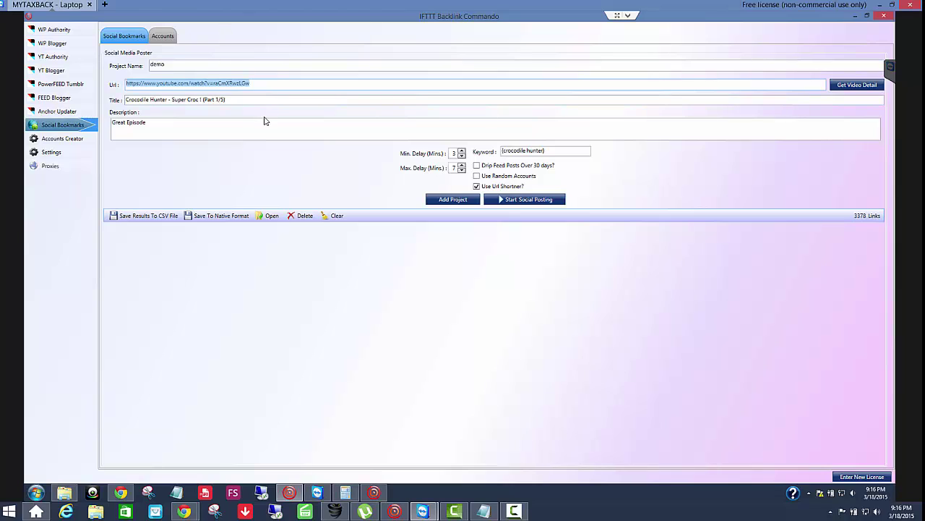
text(goo.gl)
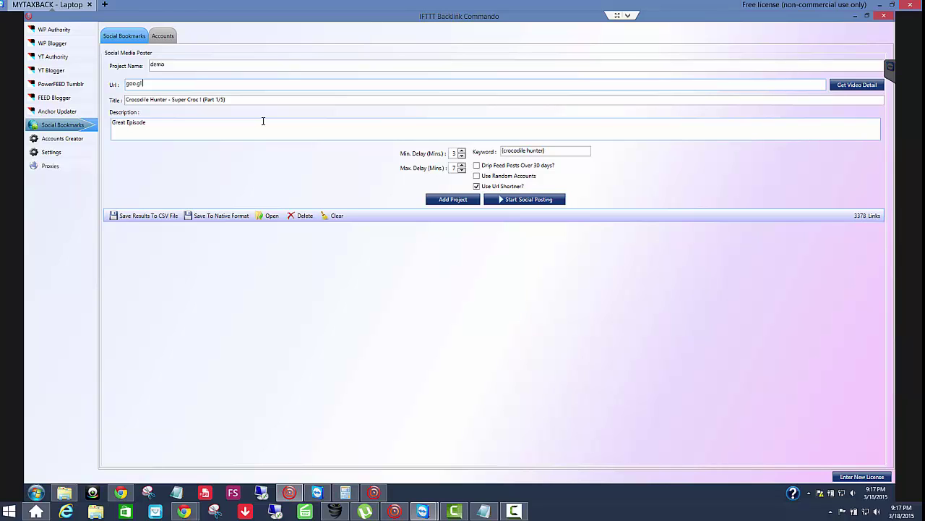
Check the demo project's title, description, keyword and random accounts option, and add the project to the posting list.
click(253, 99)
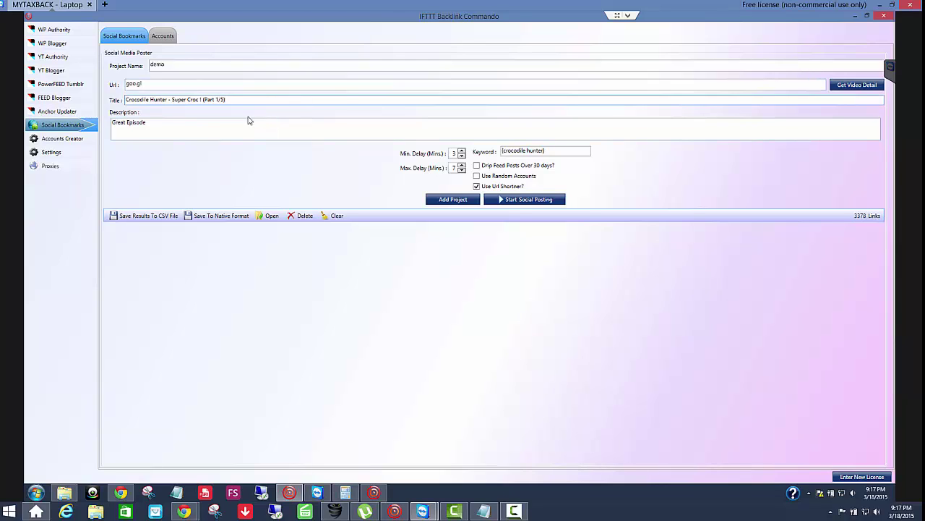
click(235, 125)
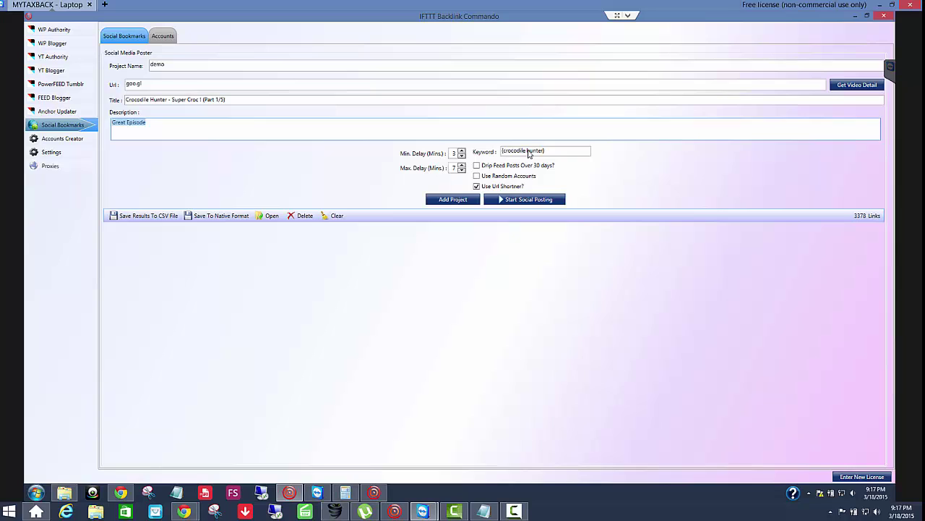
click(561, 148)
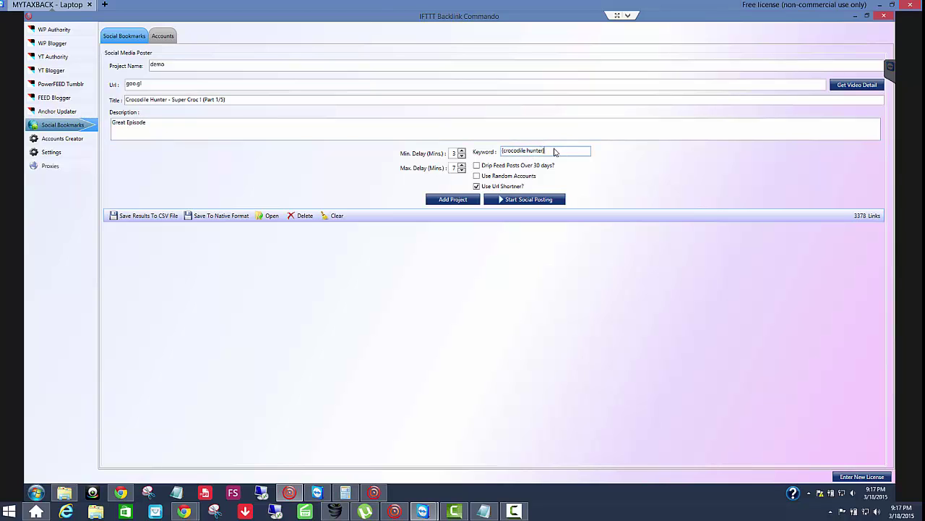
drag(550, 151, 481, 153)
click(476, 176)
click(476, 177)
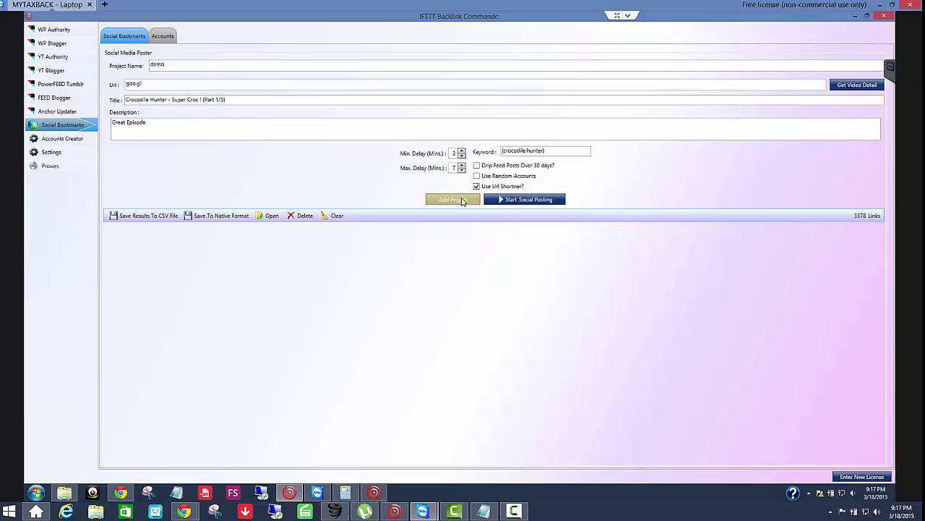
click(452, 199)
click(130, 242)
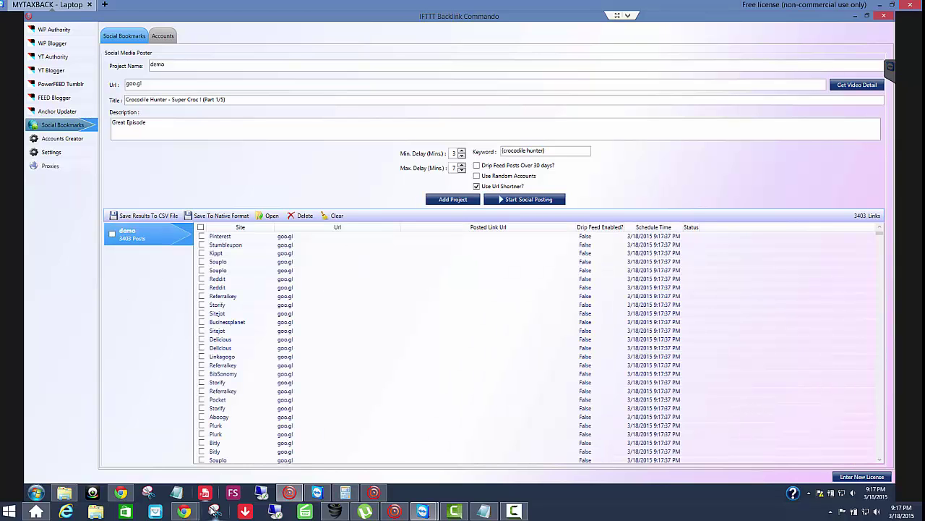
Try the Use Random Accounts option for the demo project and turn it back off.
click(476, 176)
click(279, 287)
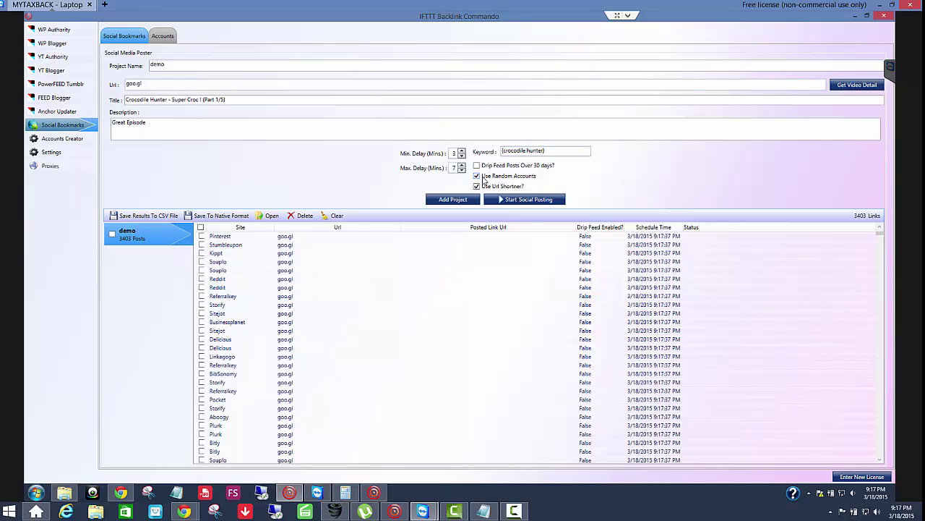
click(476, 177)
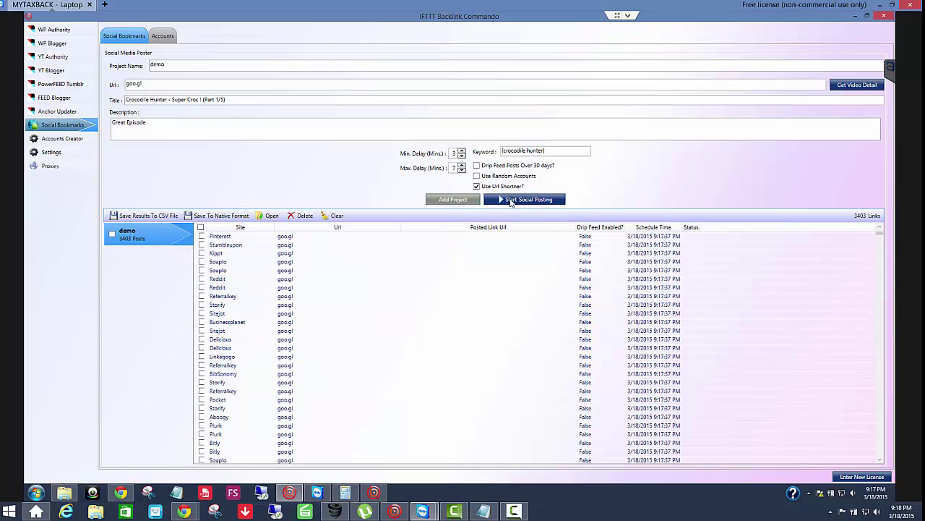
click(516, 200)
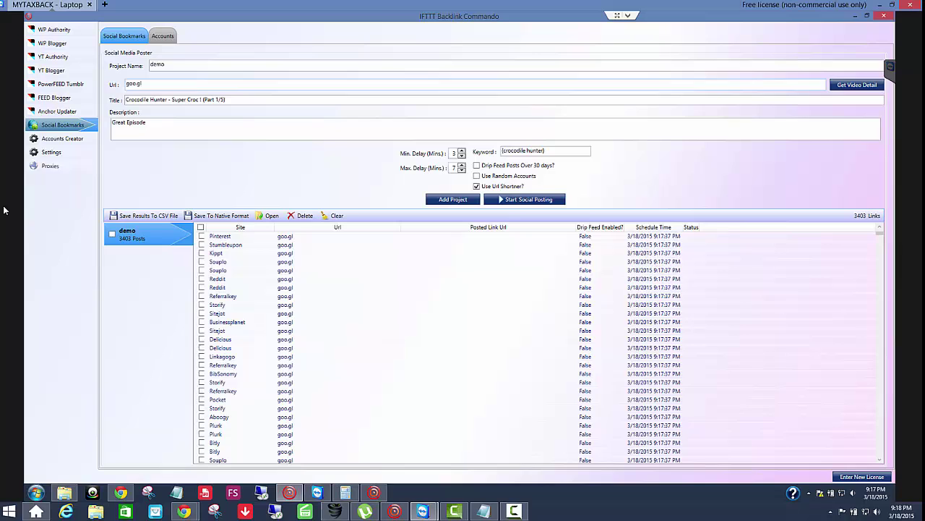
Look through the proxy list, the captcha-solving settings and the accounts creator, and return to the social bookmarks project.
click(53, 169)
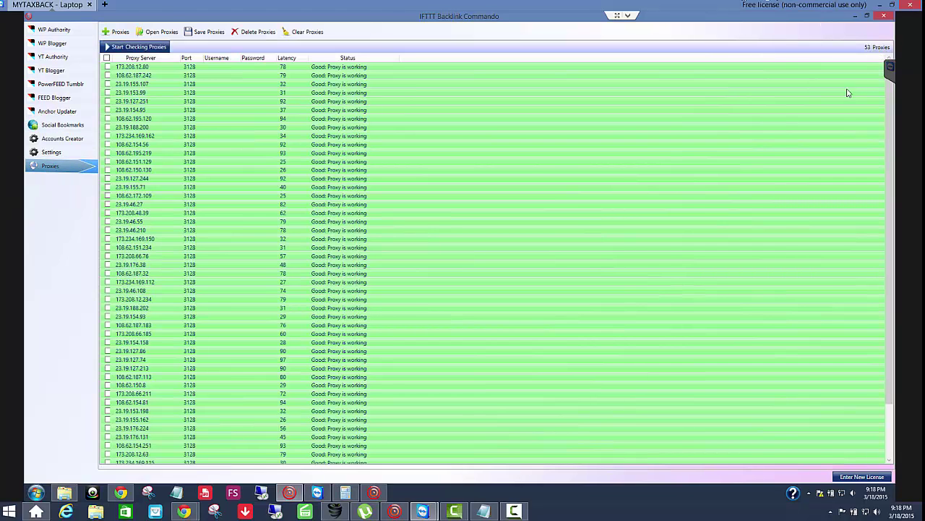
click(847, 256)
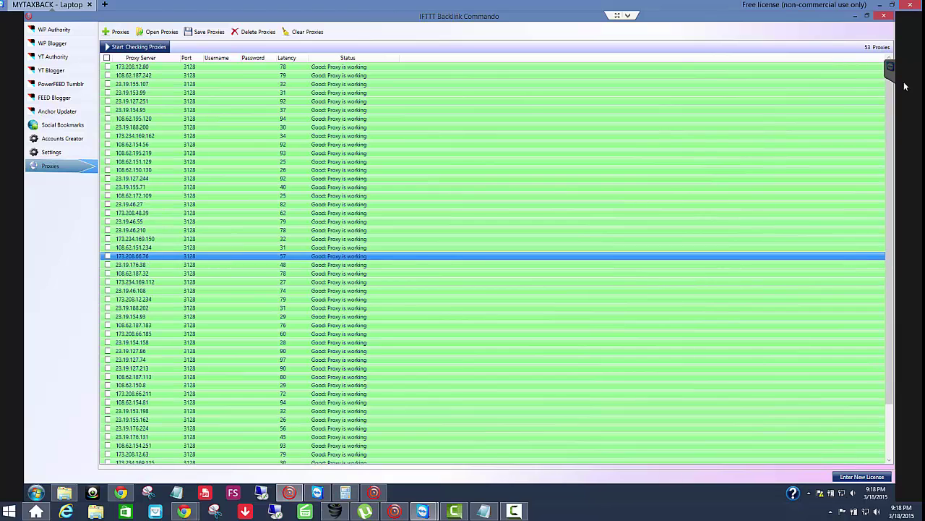
click(463, 127)
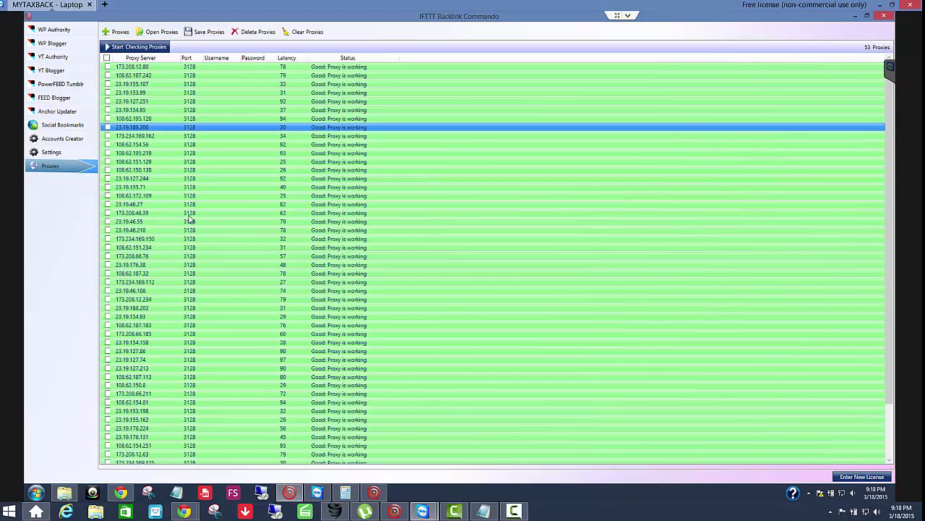
click(190, 230)
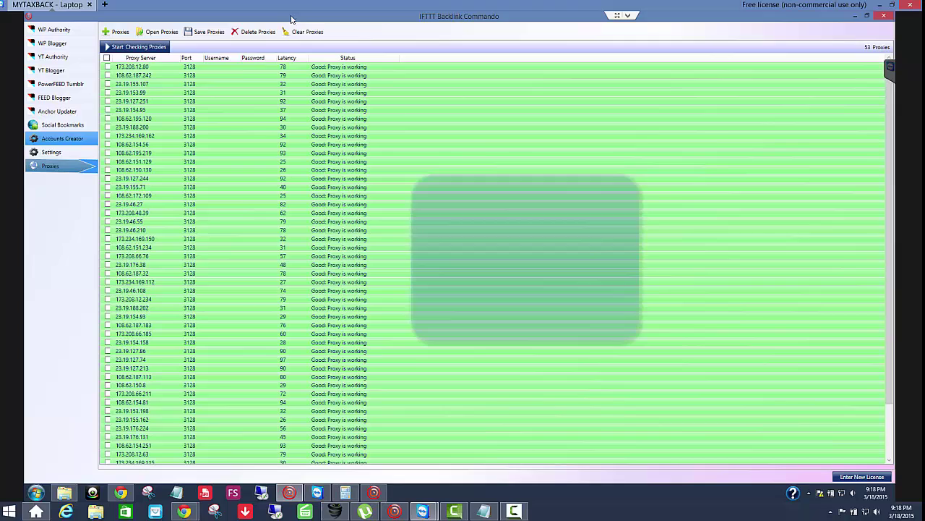
click(50, 151)
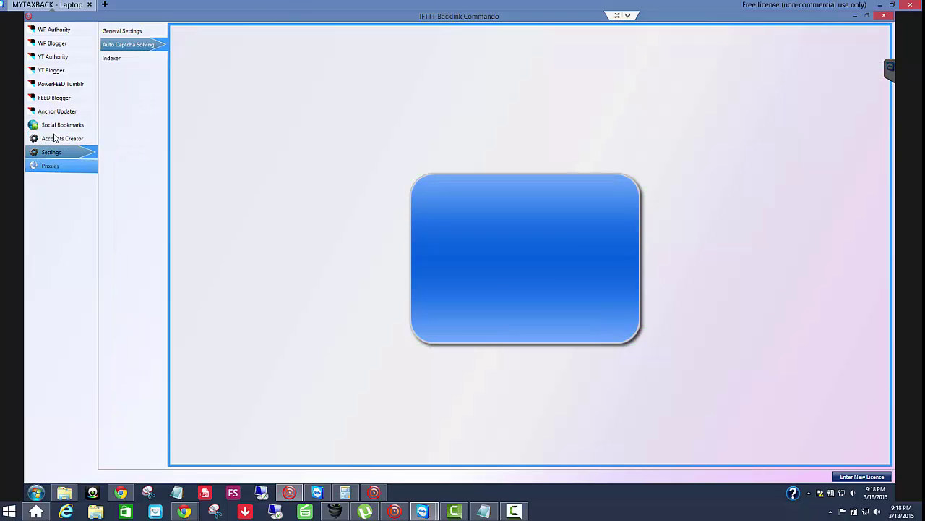
click(54, 142)
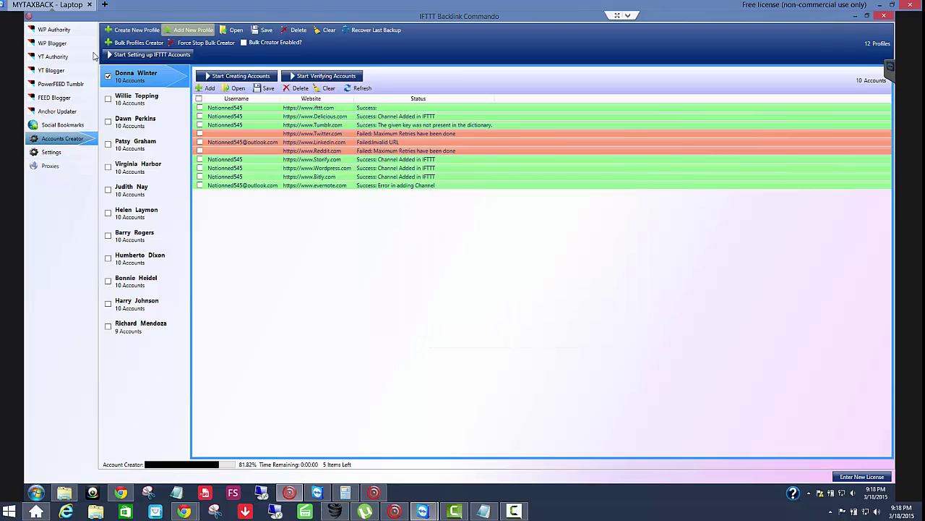
click(56, 125)
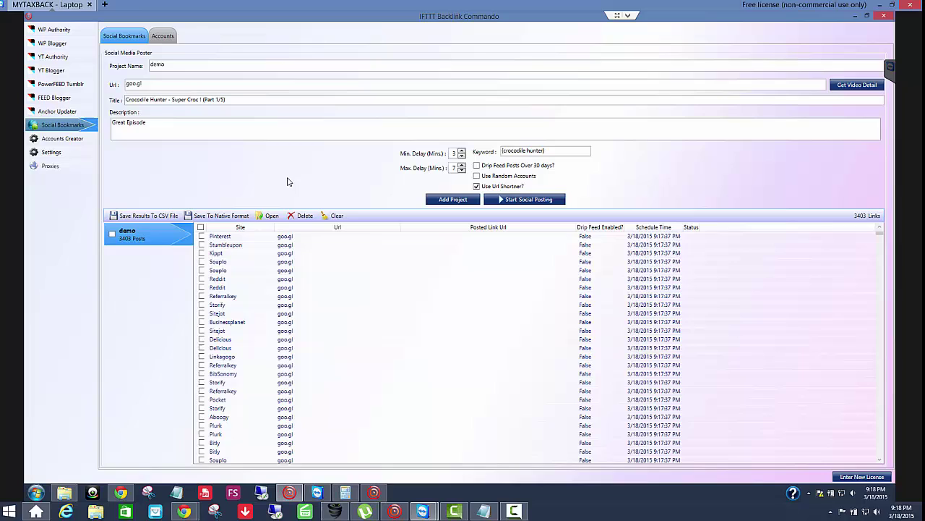